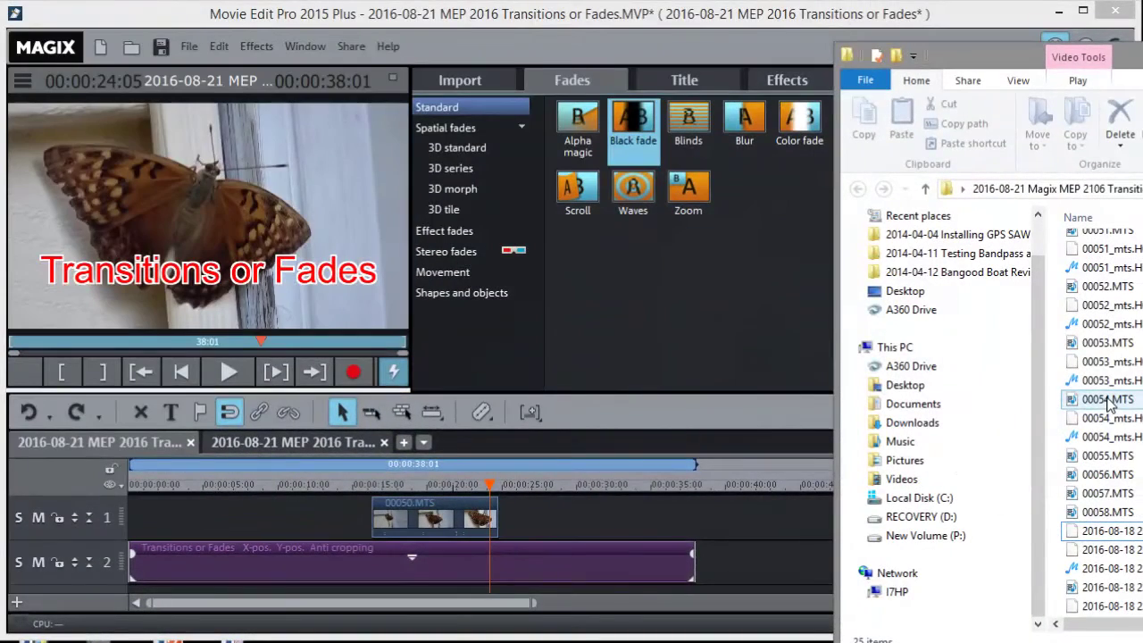
Step: Place 00054.MTS and then 00053.MTS on track 1 after the butterfly clip, shifting 00053 right
{"action": "left_click_drag", "start_coordinate": [1107, 400], "coordinate": [628, 509]}
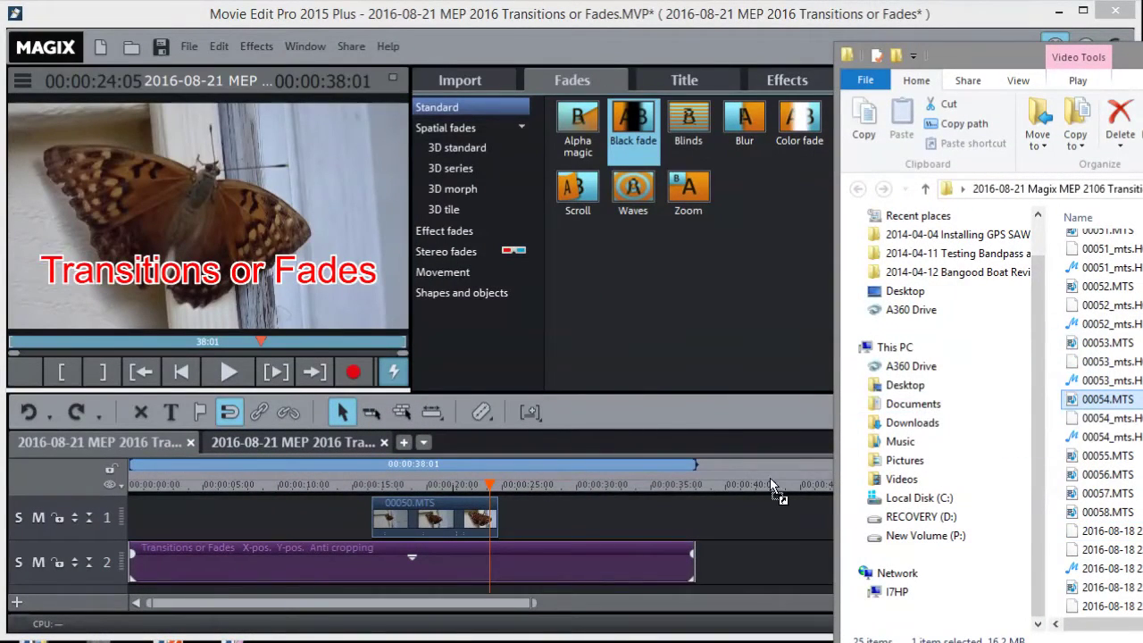
{"action": "left_click_drag", "start_coordinate": [625, 509], "coordinate": [551, 509]}
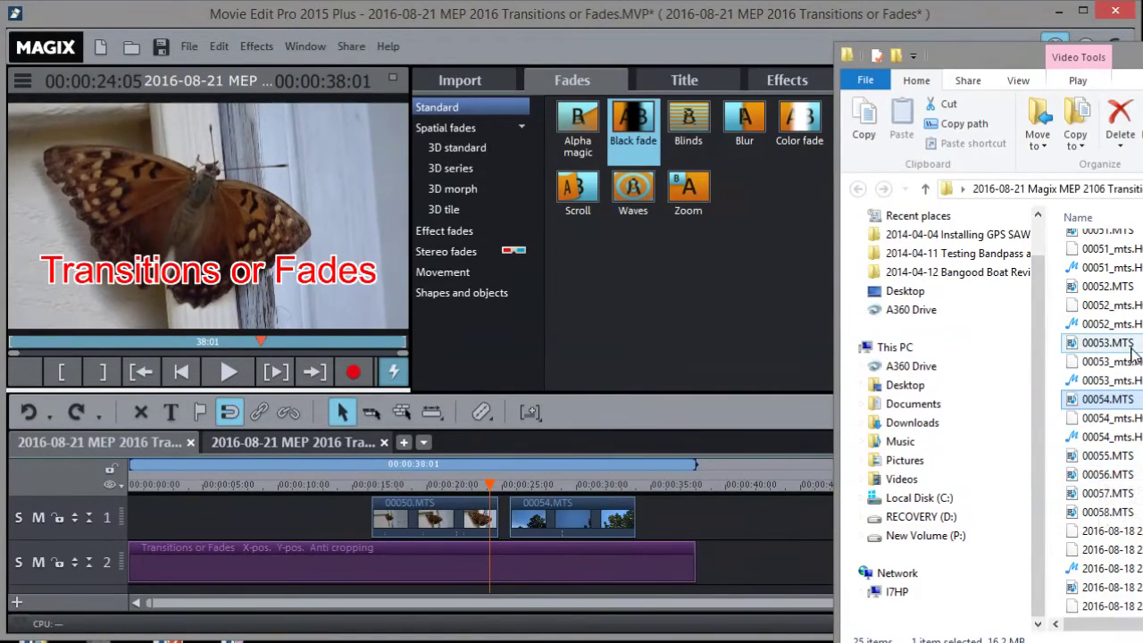
{"action": "left_click_drag", "start_coordinate": [1131, 350], "coordinate": [697, 520]}
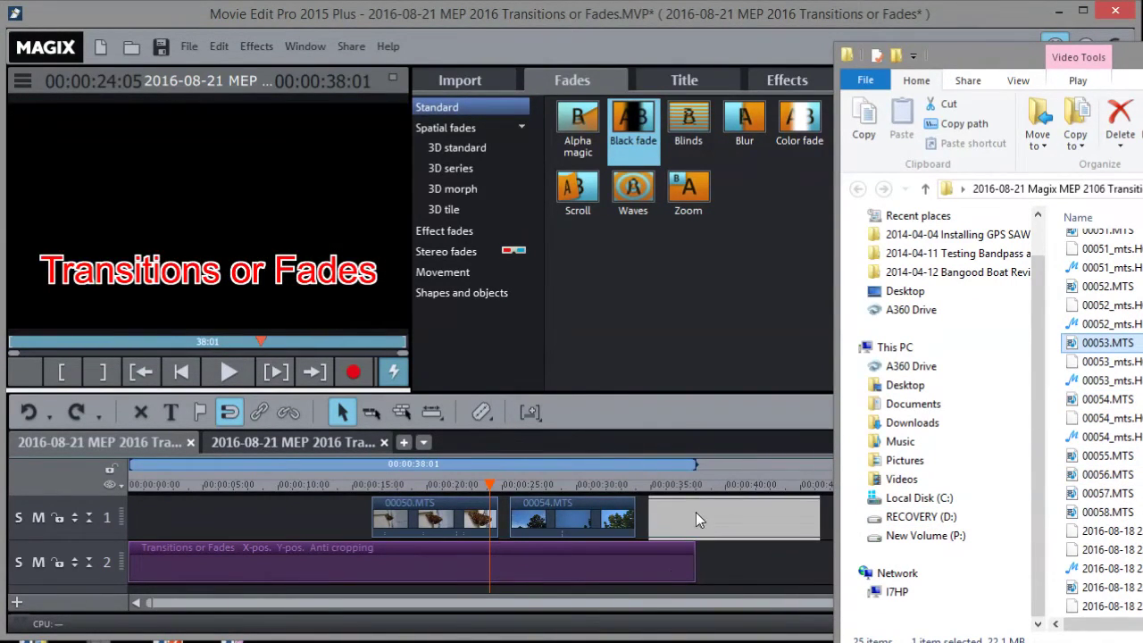
{"action": "mouse_move", "coordinate": [715, 485]}
{"action": "left_mouse_down"}
{"action": "mouse_move", "coordinate": [744, 485]}
{"action": "mouse_move", "coordinate": [580, 482]}
{"action": "left_mouse_up"}
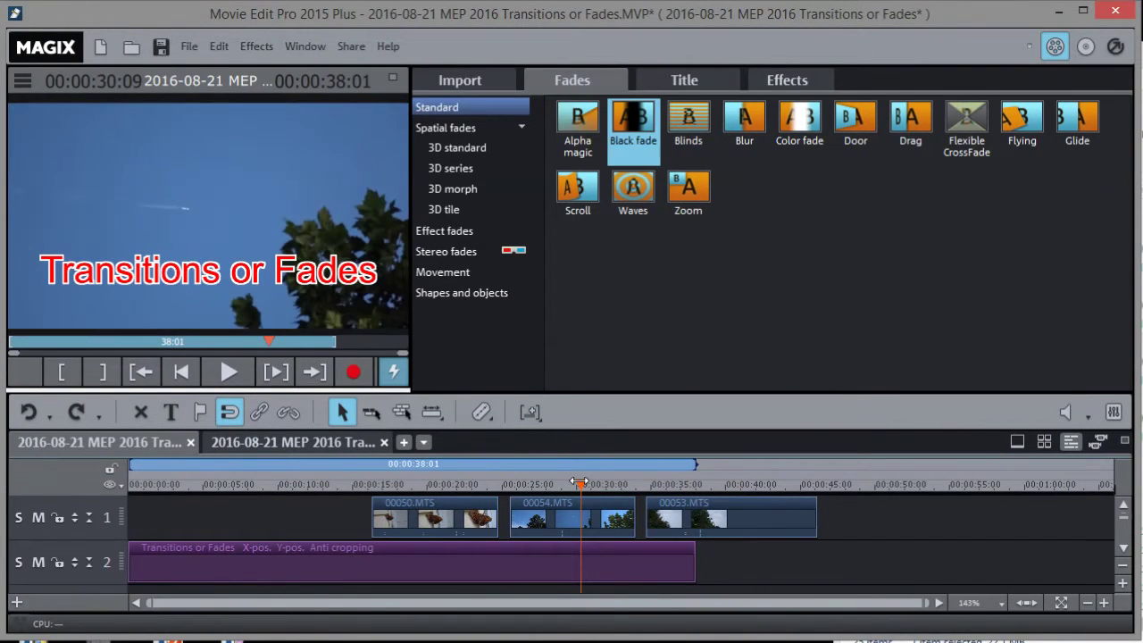
{"action": "left_click_drag", "start_coordinate": [747, 513], "coordinate": [823, 513]}
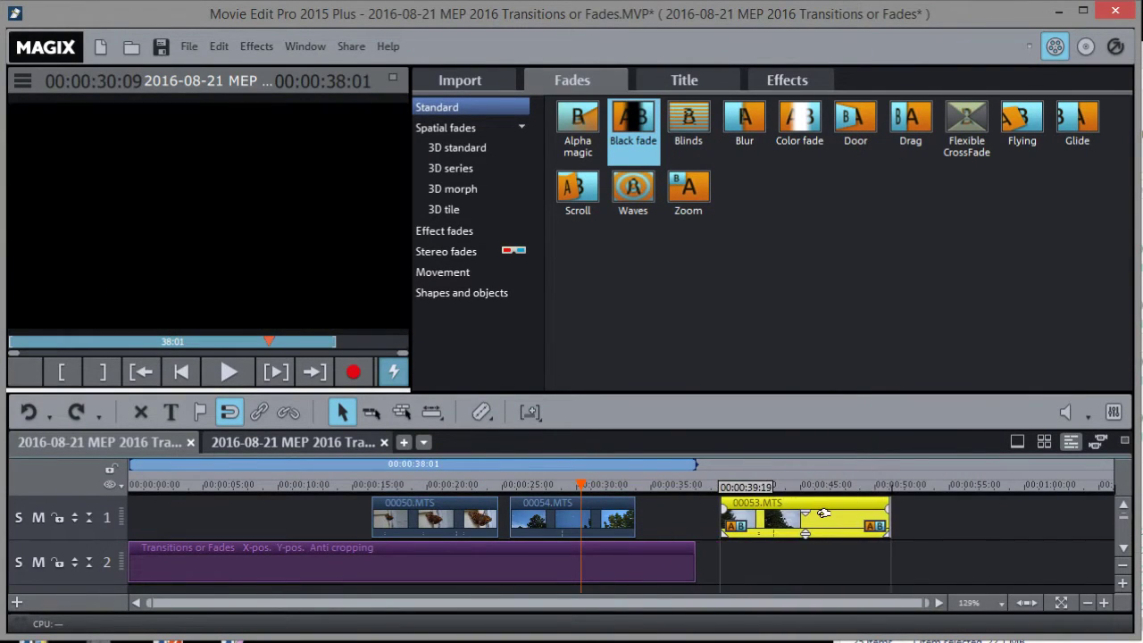
{"action": "mouse_move", "coordinate": [581, 483]}
{"action": "left_mouse_down"}
{"action": "mouse_move", "coordinate": [410, 471]}
{"action": "mouse_move", "coordinate": [435, 480]}
{"action": "left_mouse_up"}
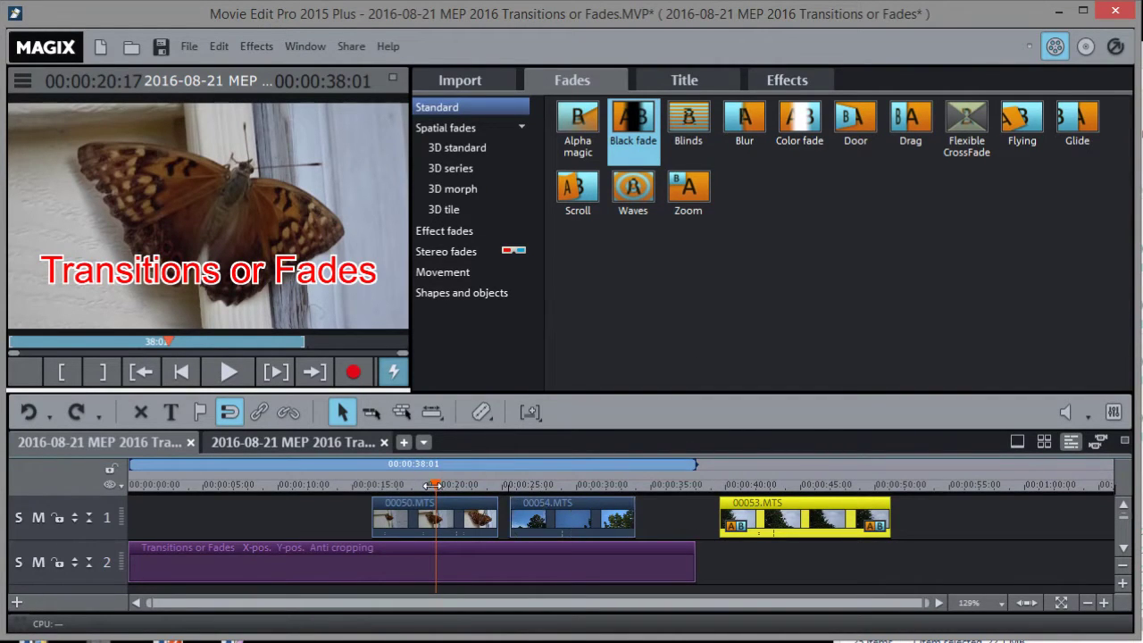
Step: Slide 00054.MTS left until it snaps against the end of 00050.MTS, checking the cut
{"action": "mouse_move", "coordinate": [435, 484]}
{"action": "left_mouse_down"}
{"action": "mouse_move", "coordinate": [566, 484]}
{"action": "mouse_move", "coordinate": [422, 482]}
{"action": "left_mouse_up"}
{"action": "left_click_drag", "start_coordinate": [531, 505], "coordinate": [518, 505]}
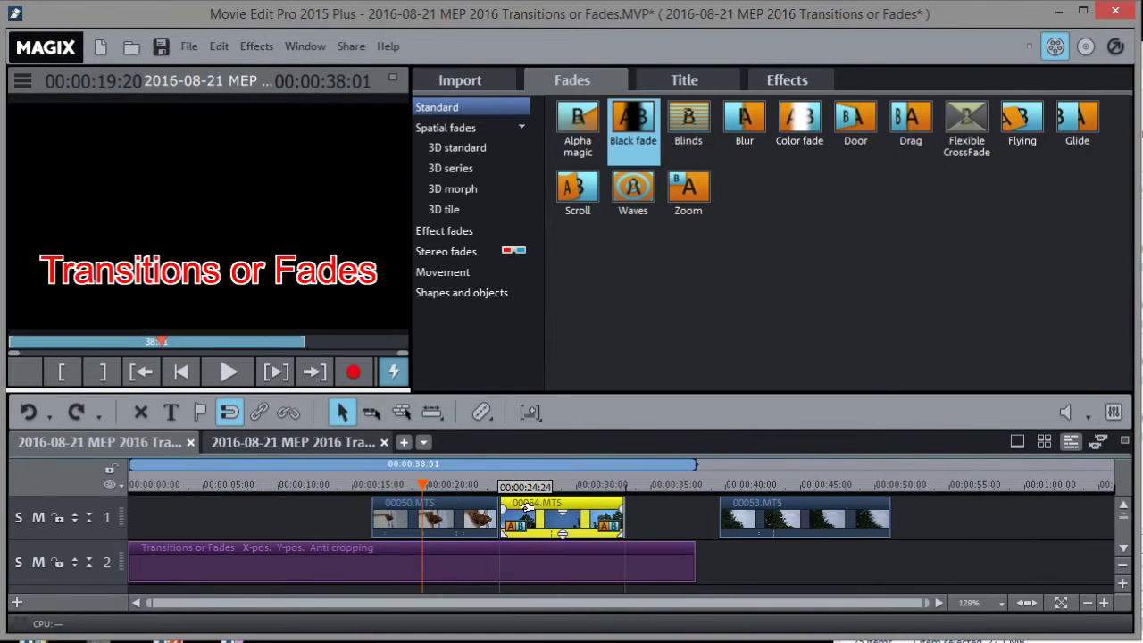
{"action": "left_click_drag", "start_coordinate": [422, 484], "coordinate": [498, 487]}
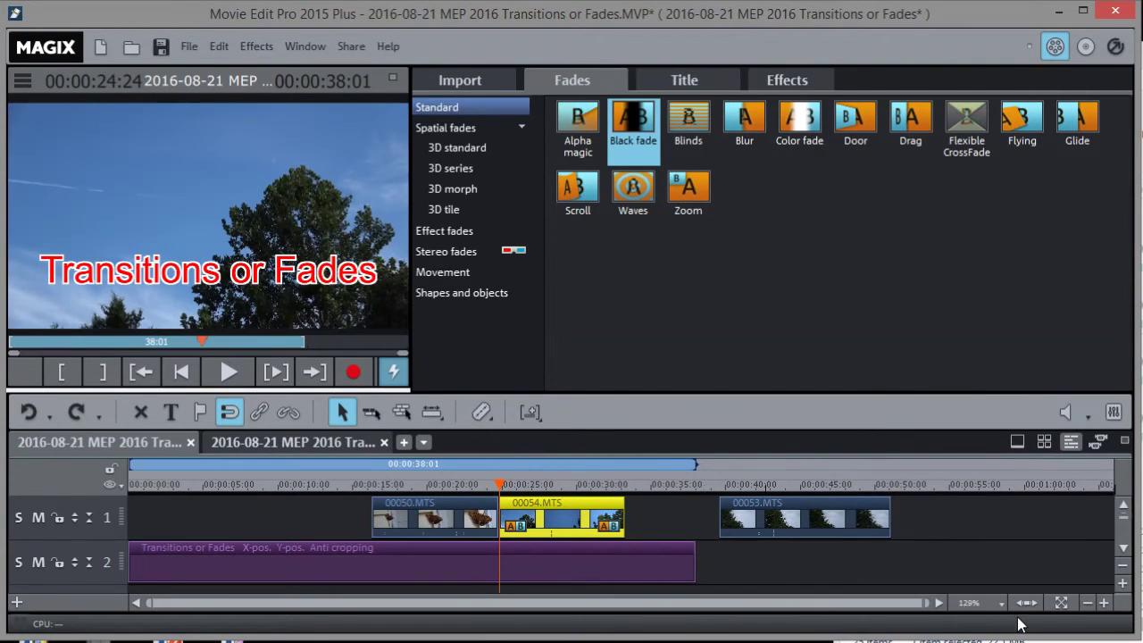
Step: Zoom the timeline in stepwise to 2% around the butterfly-to-sky cut
{"action": "left_click", "coordinate": [1105, 604]}
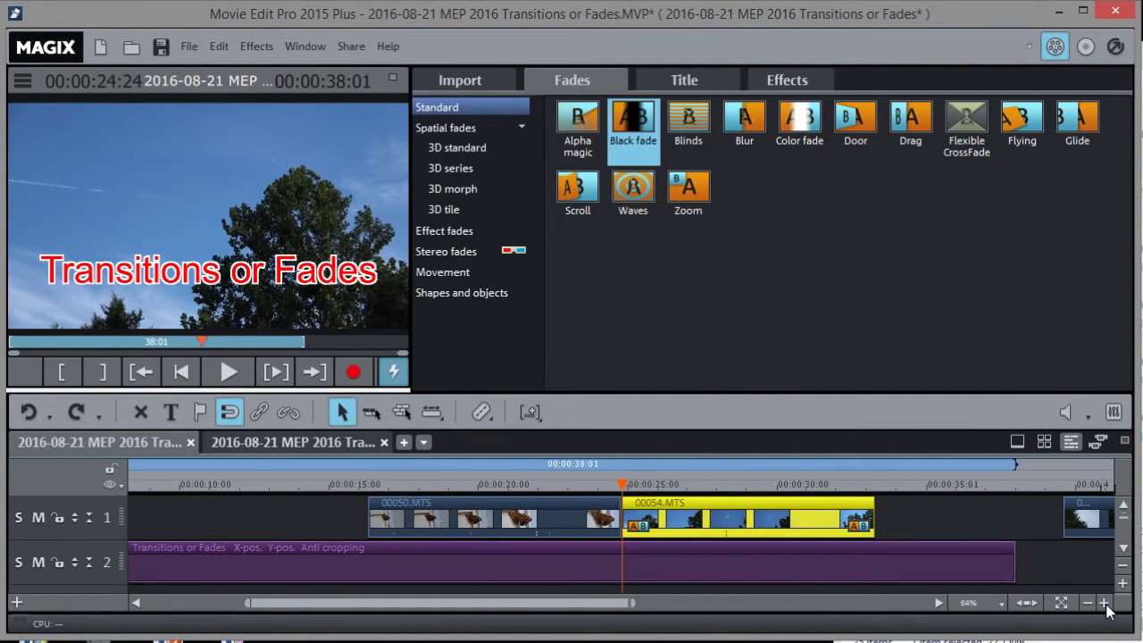
{"action": "left_click", "coordinate": [1105, 604]}
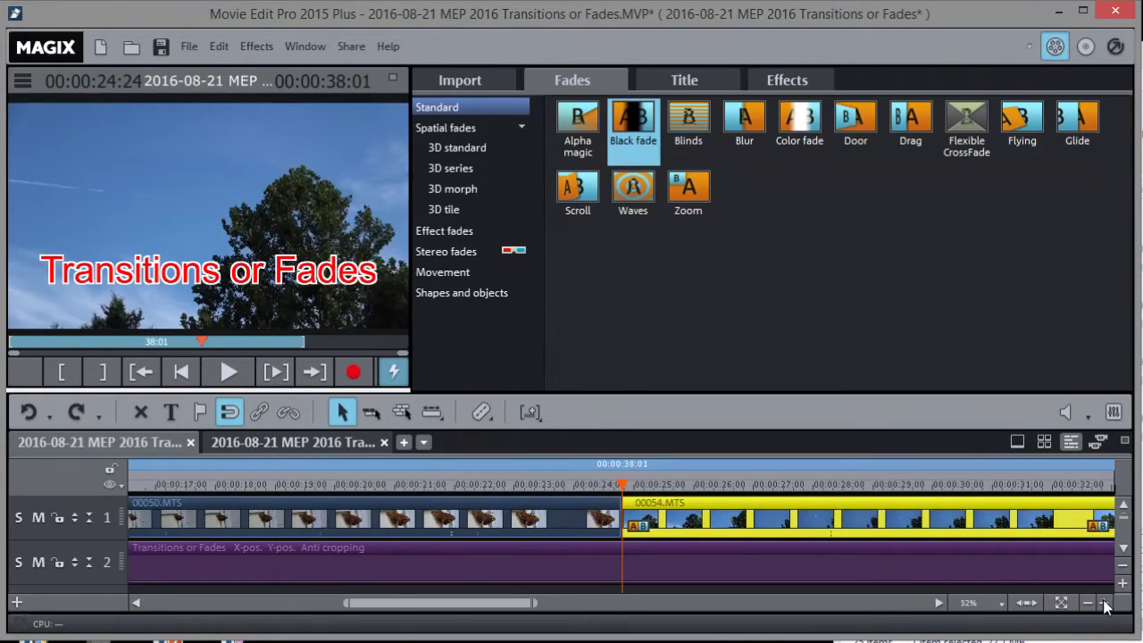
{"action": "left_click", "coordinate": [1106, 604]}
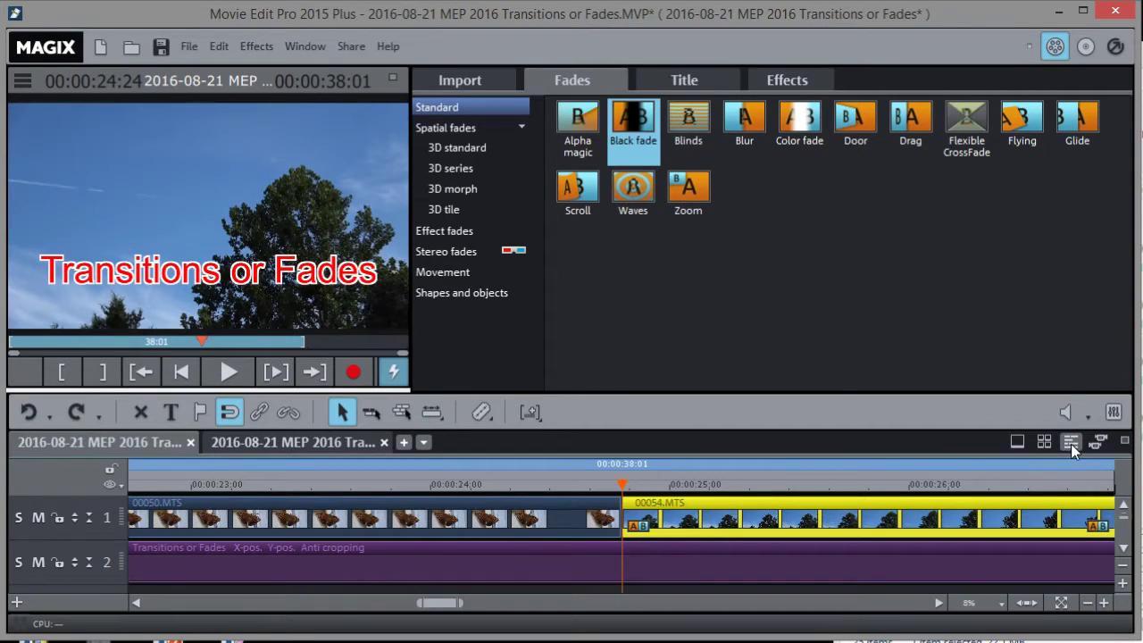
{"action": "left_click", "coordinate": [1104, 604]}
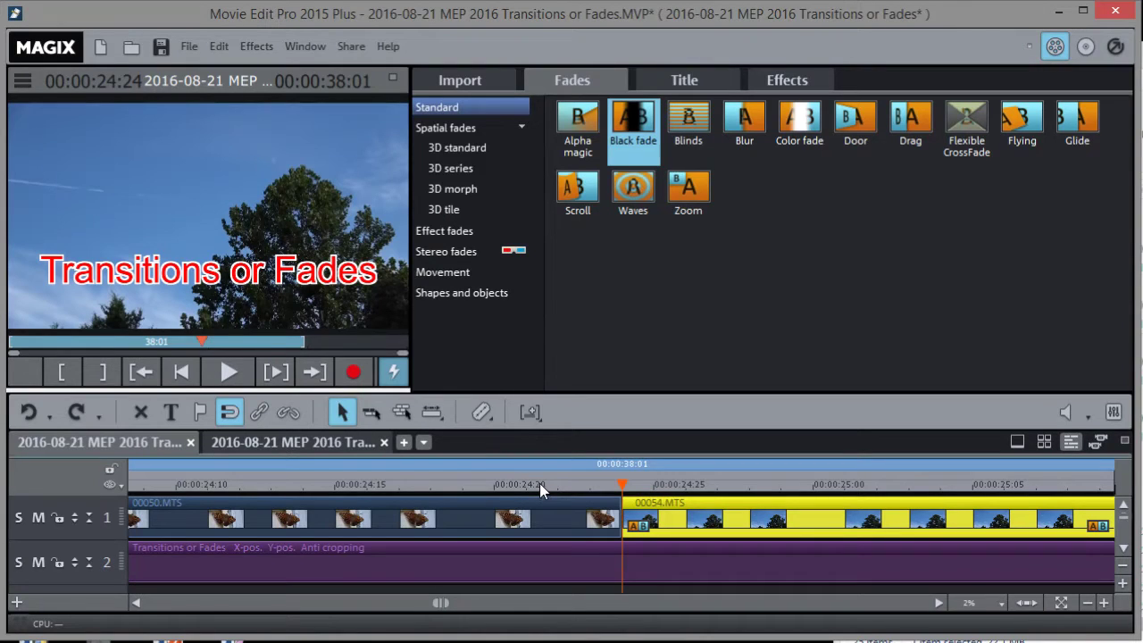
Step: Overlap 00054.MTS onto the end of 00050.MTS, preview the crossfade, then shift it further left
{"action": "mouse_move", "coordinate": [639, 502]}
{"action": "left_click_drag", "start_coordinate": [702, 517], "coordinate": [618, 516]}
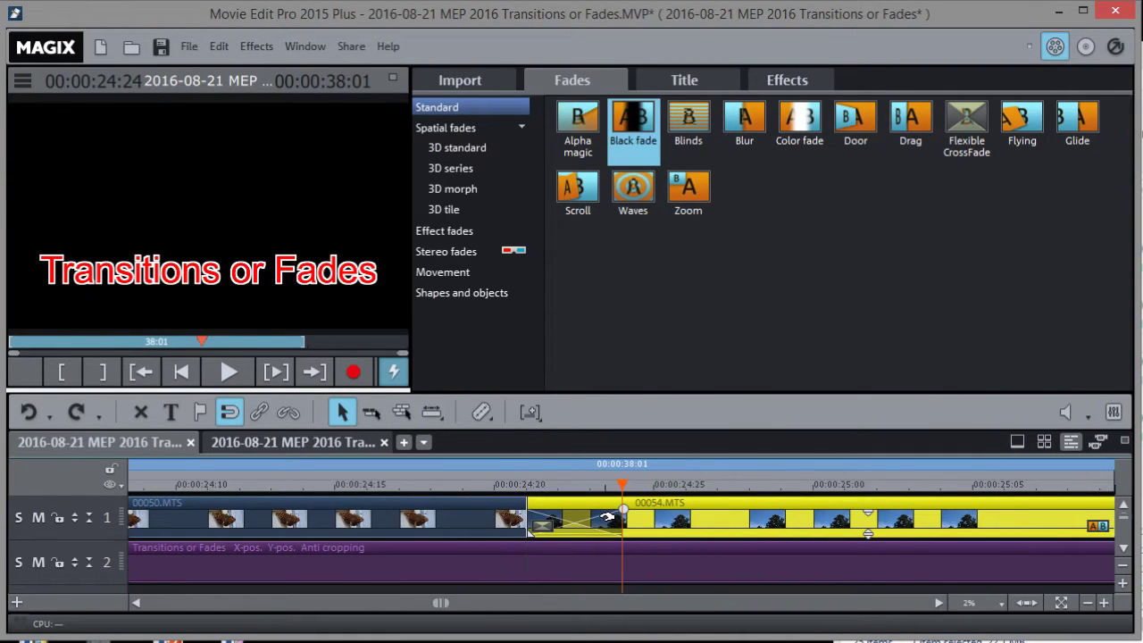
{"action": "left_click_drag", "start_coordinate": [478, 484], "coordinate": [530, 478]}
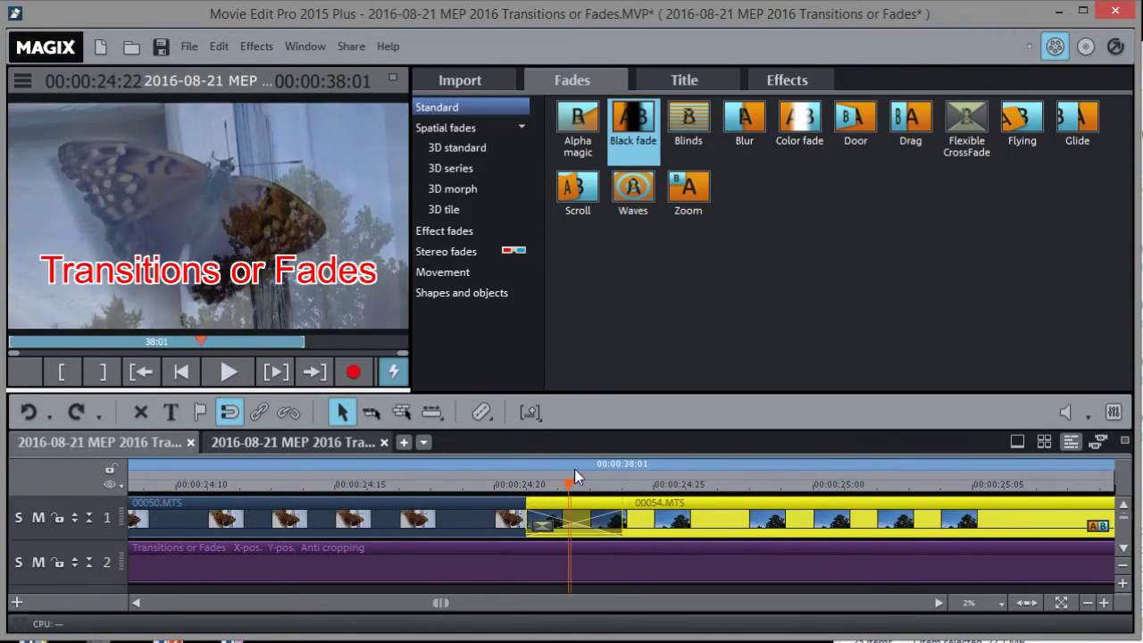
{"action": "mouse_move", "coordinate": [527, 478]}
{"action": "left_mouse_down"}
{"action": "mouse_move", "coordinate": [780, 482]}
{"action": "mouse_move", "coordinate": [749, 482]}
{"action": "left_mouse_up"}
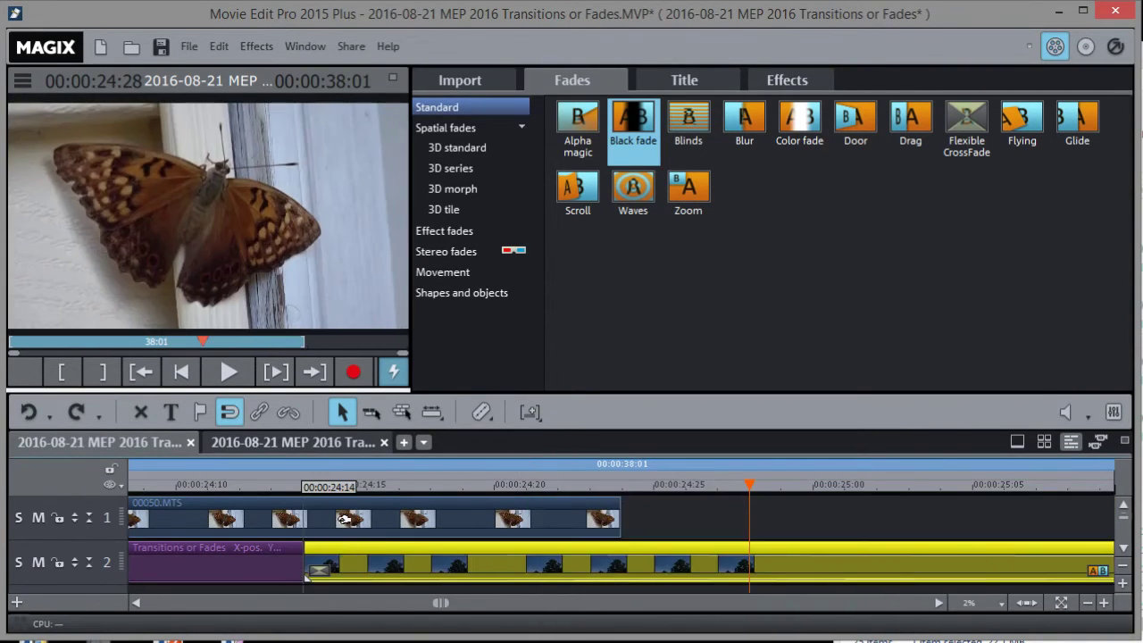
{"action": "left_click_drag", "start_coordinate": [572, 524], "coordinate": [250, 524]}
{"action": "left_click_drag", "start_coordinate": [442, 608], "coordinate": [438, 608]}
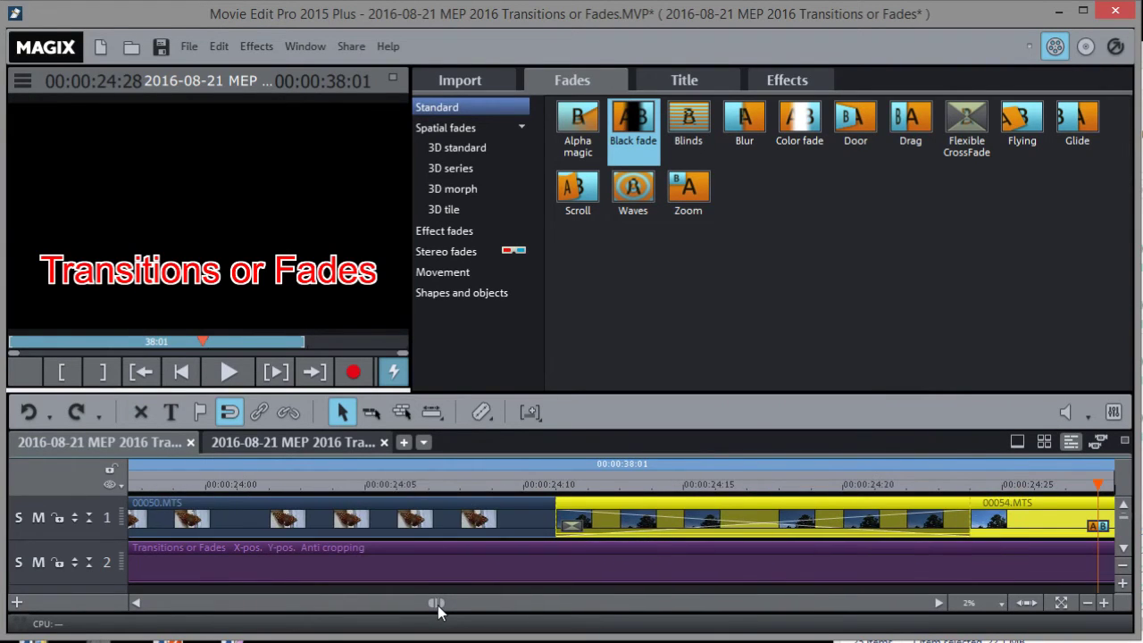
Step: Set channel 1's mixer fader to -41 dB, close the mixer, and play the crossfade
{"action": "left_click", "coordinate": [347, 484]}
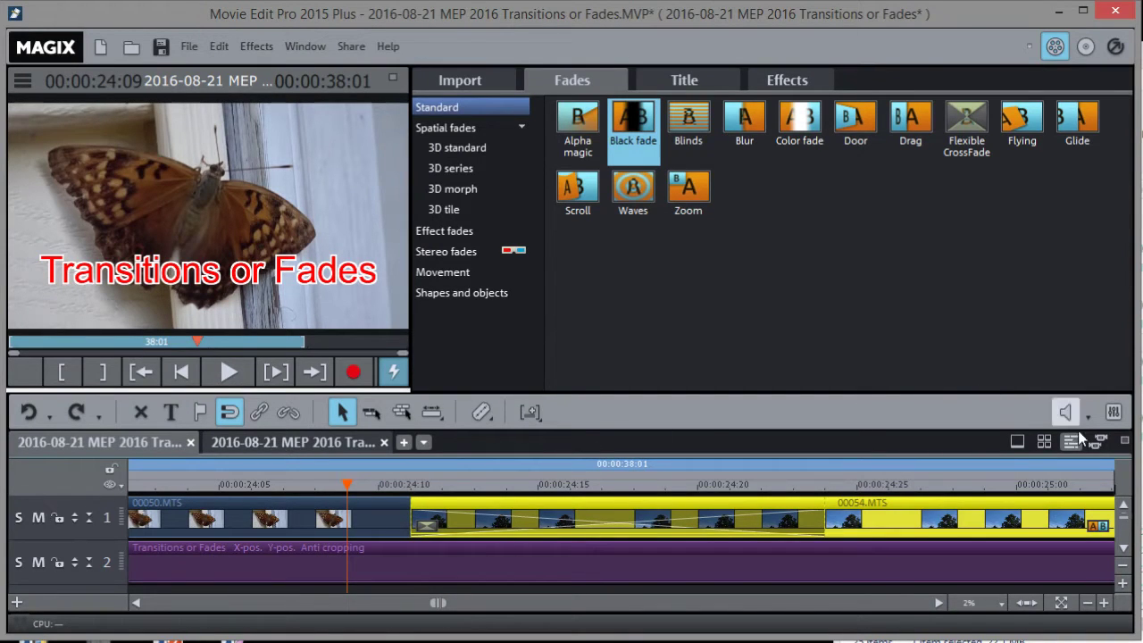
{"action": "left_click", "coordinate": [1113, 412]}
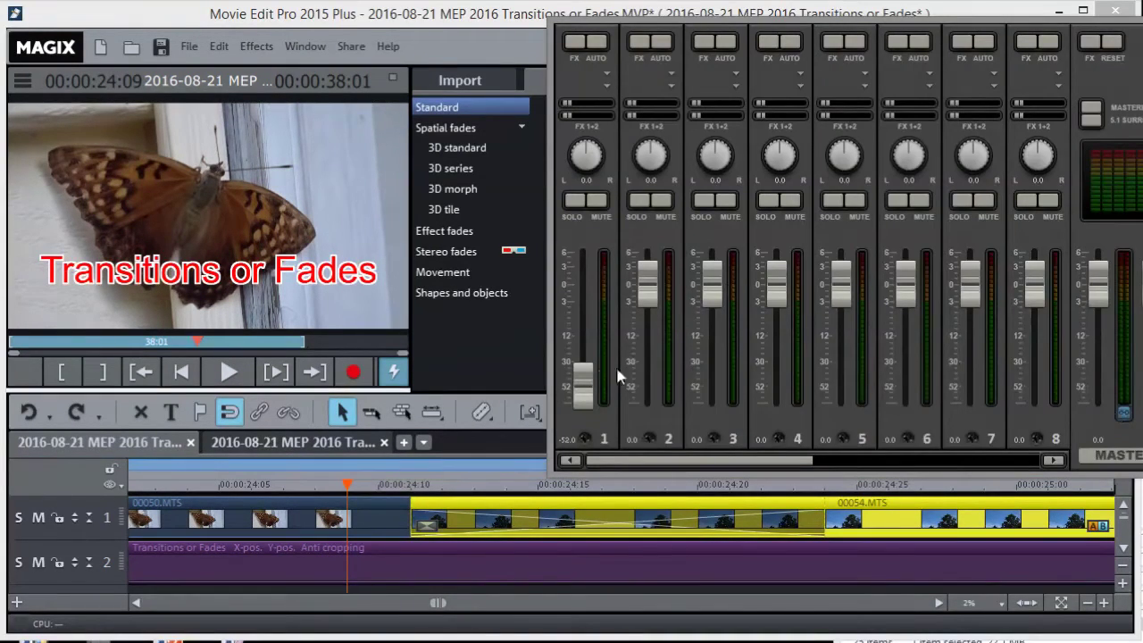
{"action": "left_click_drag", "start_coordinate": [589, 384], "coordinate": [587, 375]}
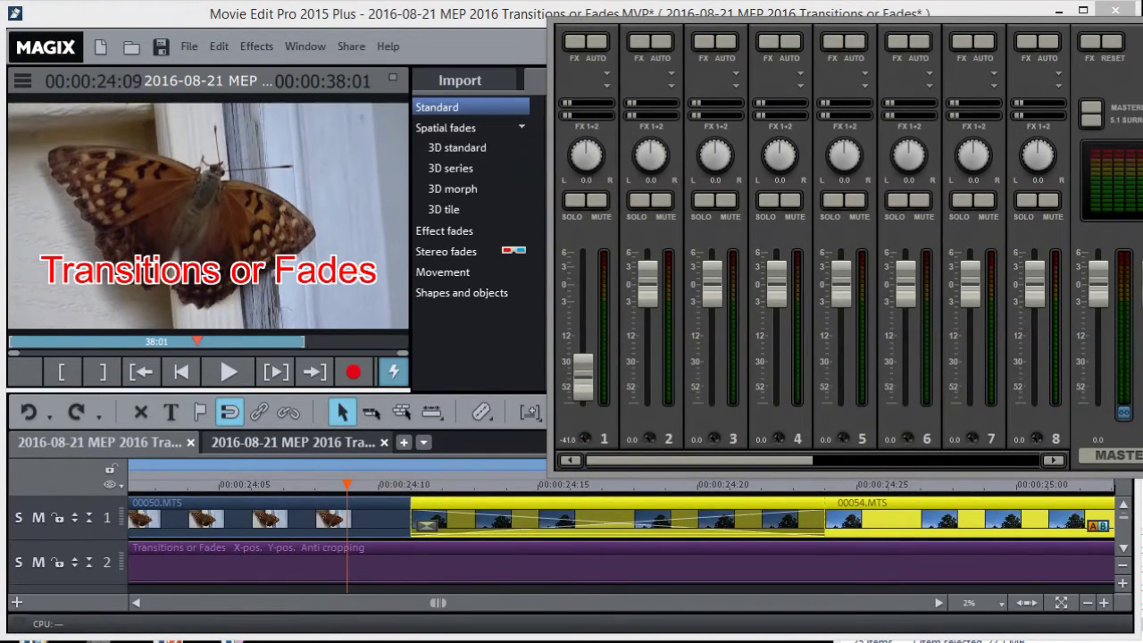
{"action": "key", "text": "m"}
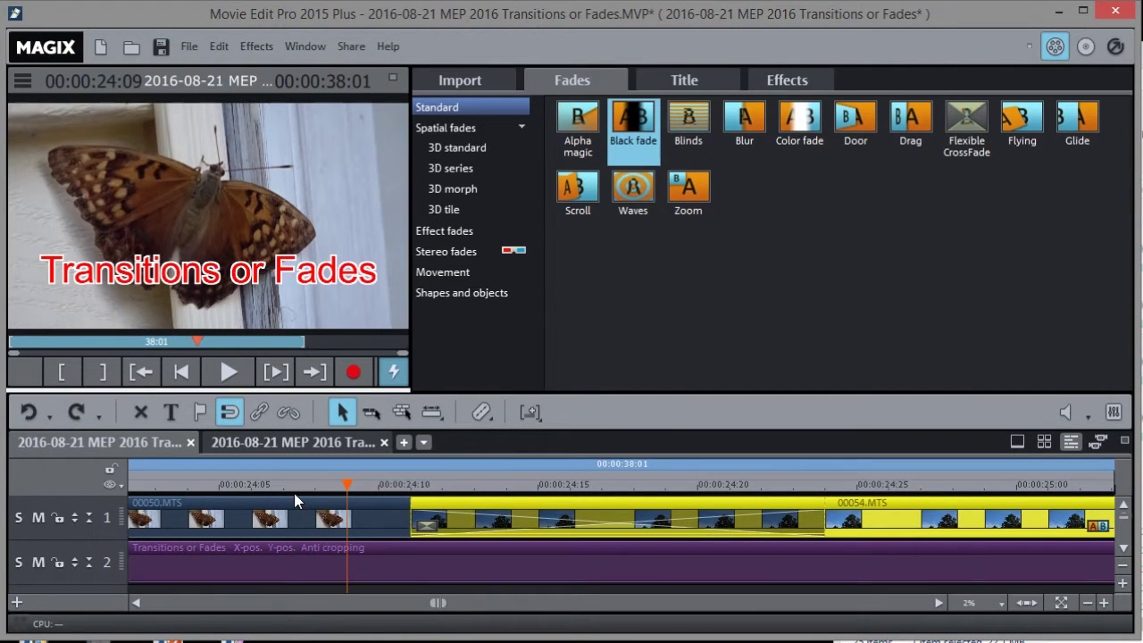
{"action": "key", "text": "space"}
{"action": "key", "text": "space"}
{"action": "scroll", "coordinate": [295, 497], "scroll_direction": "right", "scroll_amount": 3}
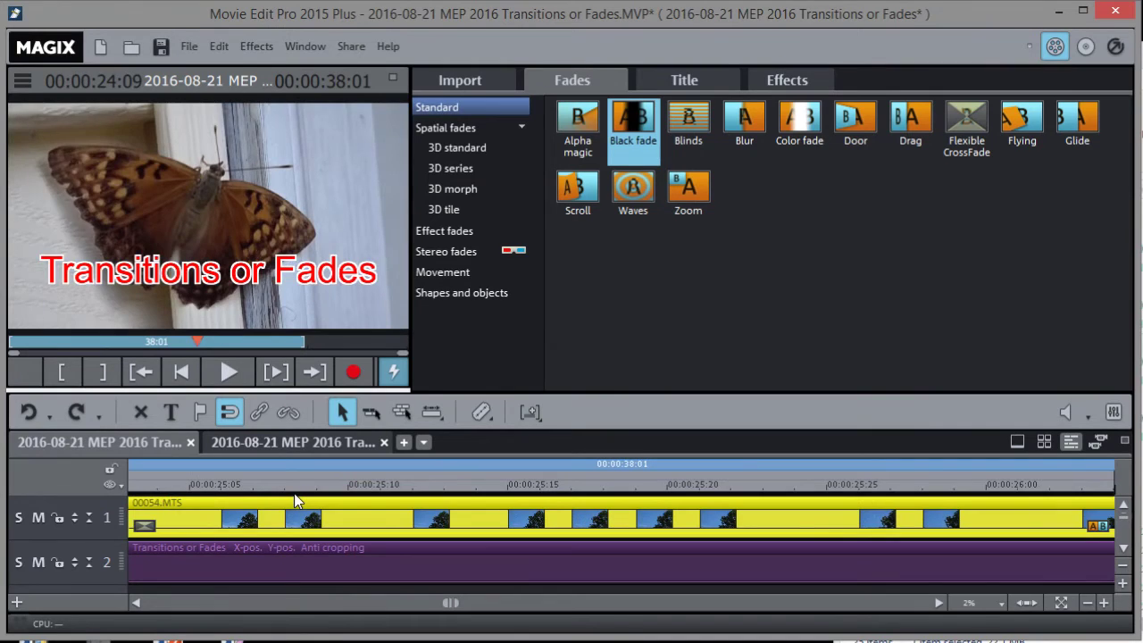
{"action": "key", "text": "space"}
{"action": "key", "text": "space"}
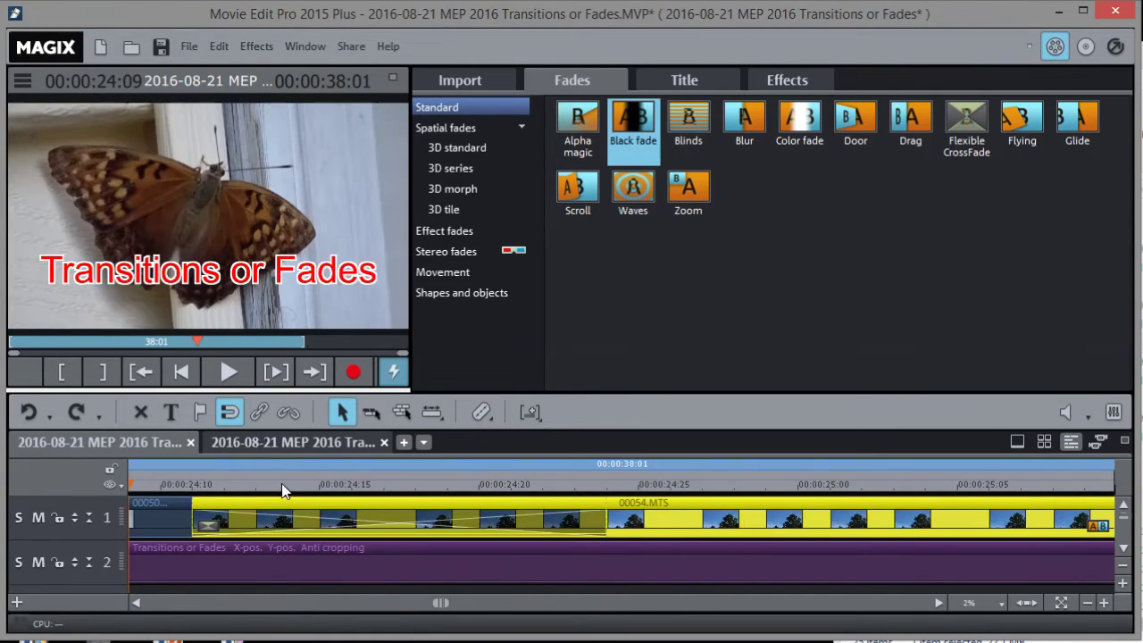
{"action": "left_click", "coordinate": [175, 483]}
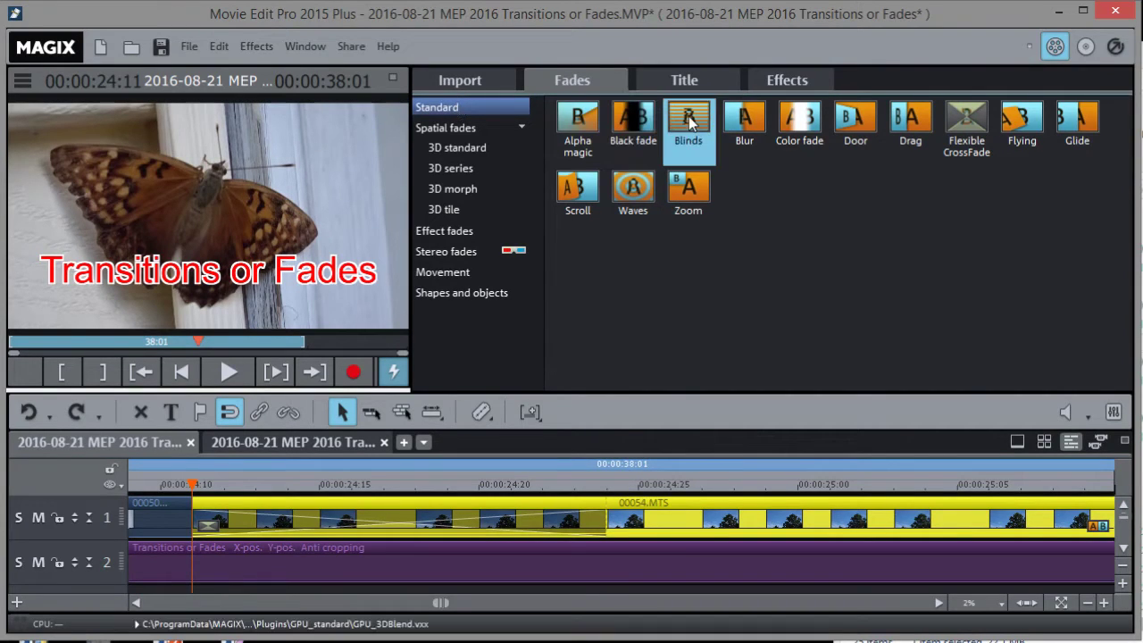
Step: Drop the Blinds transition from the Fades tab onto the track 1 crossfade and scrub through it
{"action": "left_click_drag", "start_coordinate": [689, 122], "coordinate": [642, 243]}
{"action": "mouse_move", "coordinate": [602, 312]}
{"action": "left_mouse_down"}
{"action": "mouse_move", "coordinate": [396, 518]}
{"action": "mouse_move", "coordinate": [239, 512]}
{"action": "mouse_move", "coordinate": [340, 506]}
{"action": "mouse_move", "coordinate": [388, 513]}
{"action": "mouse_move", "coordinate": [244, 518]}
{"action": "left_mouse_up"}
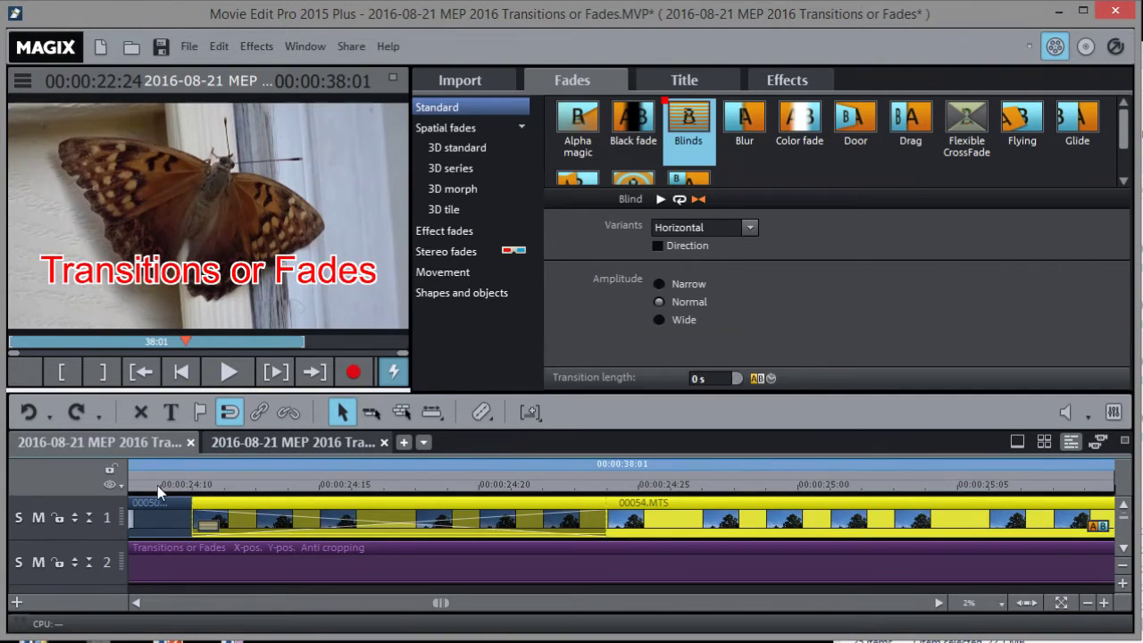
{"action": "mouse_move", "coordinate": [230, 482]}
{"action": "left_mouse_down"}
{"action": "mouse_move", "coordinate": [594, 502]}
{"action": "mouse_move", "coordinate": [150, 467]}
{"action": "left_mouse_up"}
Step: Play the Blinds preview, then bring up the crossfade in the Trimmer-Editor
{"action": "key", "text": "space"}
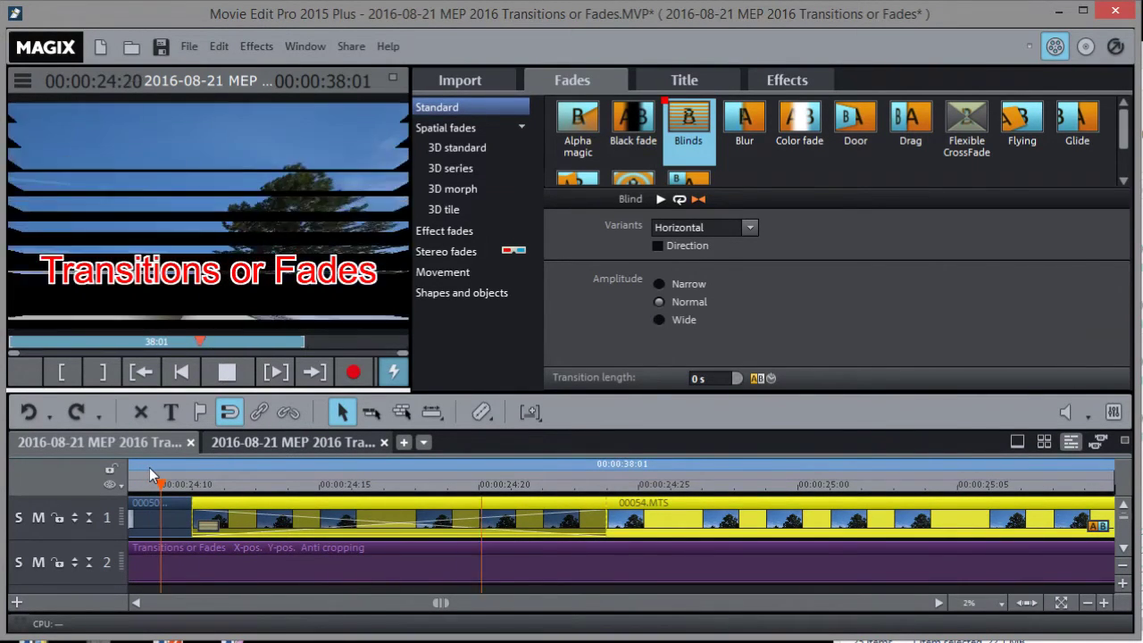
{"action": "key", "text": "space"}
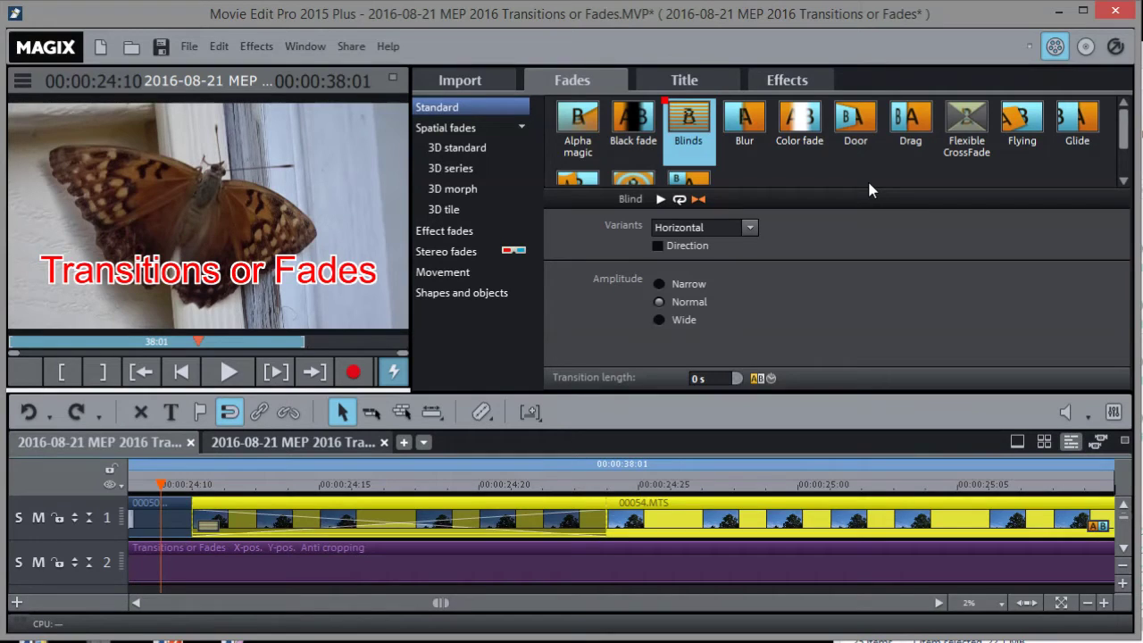
{"action": "left_click", "coordinate": [415, 486]}
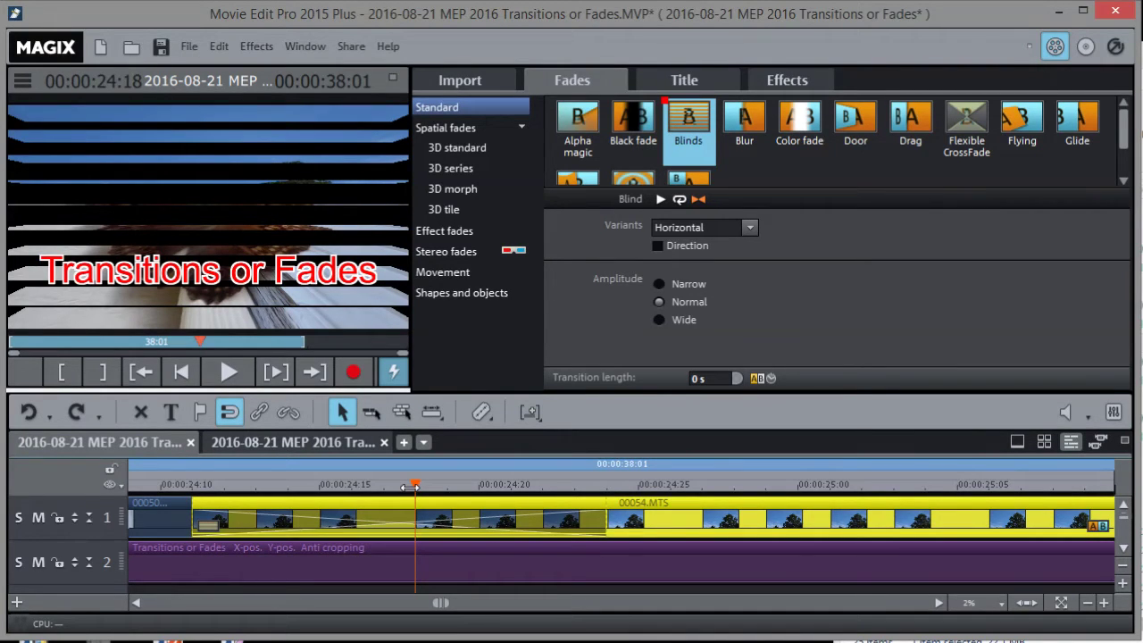
{"action": "double_click", "coordinate": [412, 496]}
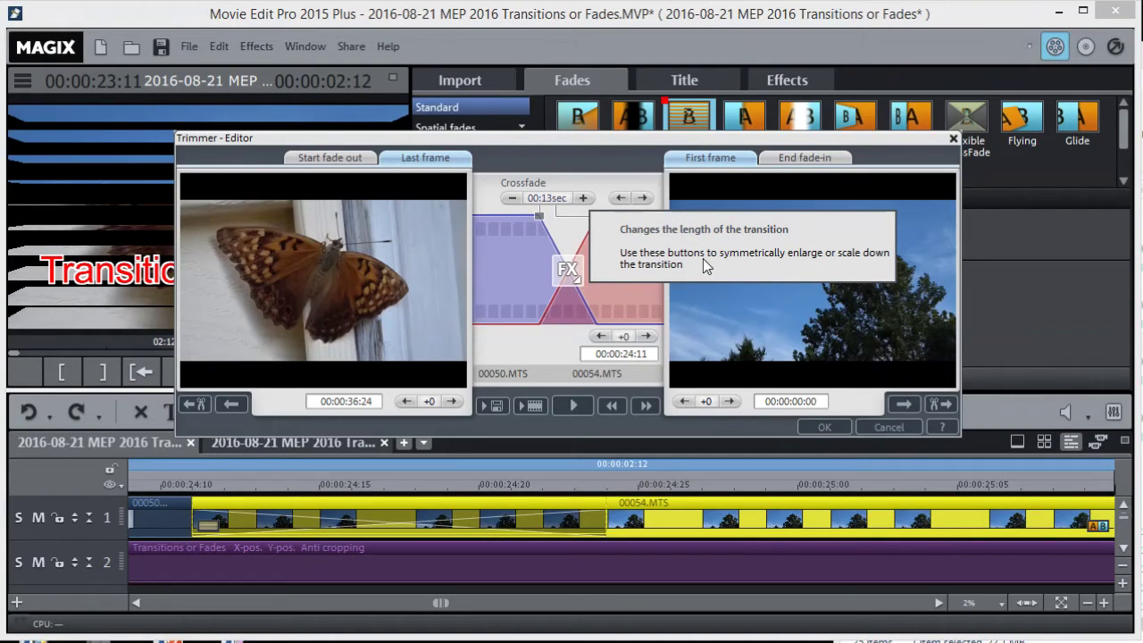
{"action": "mouse_move", "coordinate": [577, 265]}
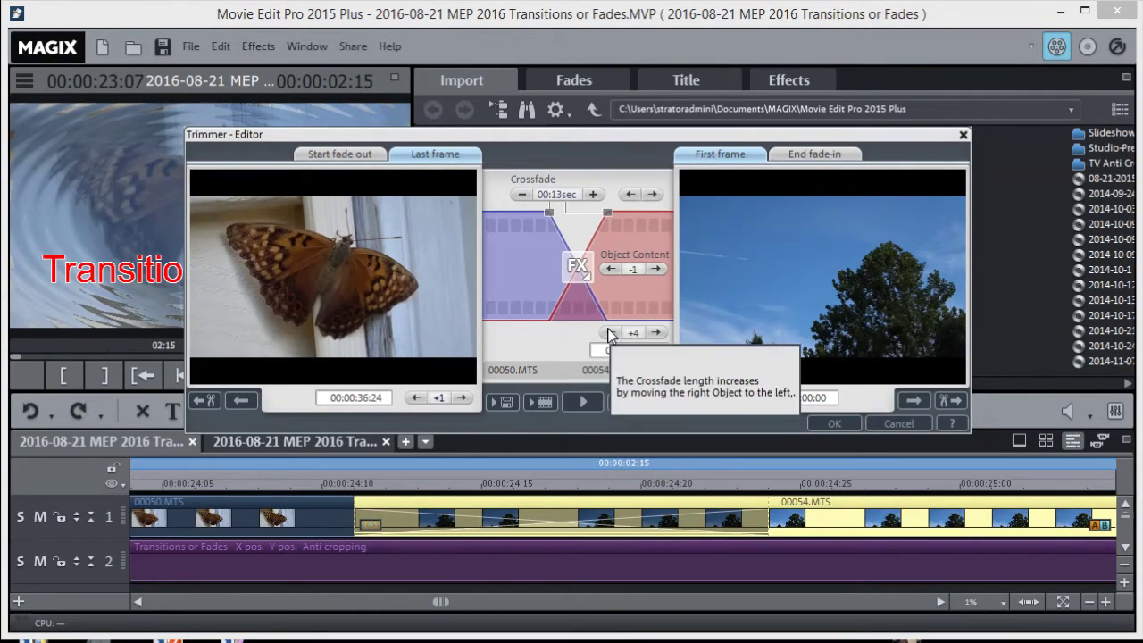
Step: Shift the sky clip's object content frame by frame, adjusting the crossfade overlap
{"action": "left_click", "coordinate": [610, 333]}
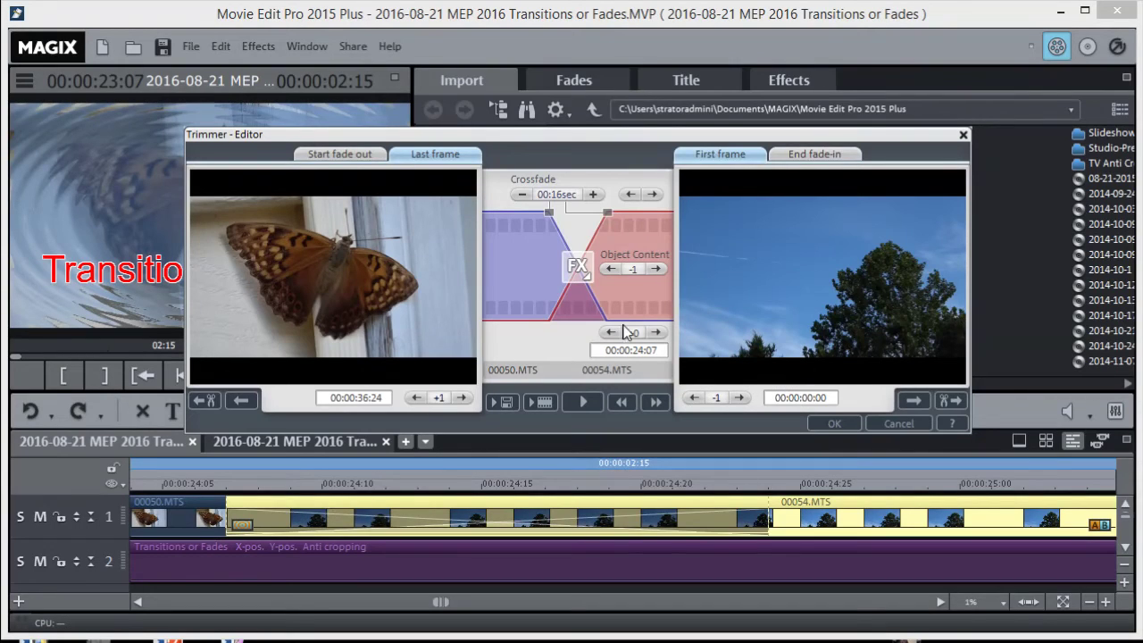
{"action": "left_click", "coordinate": [610, 333]}
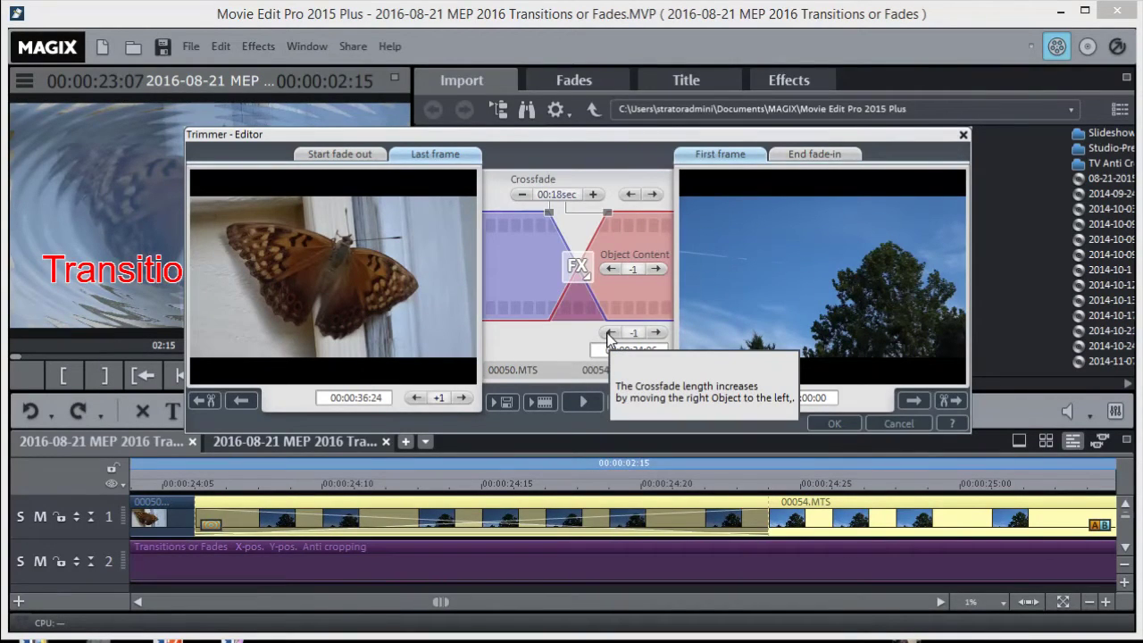
{"action": "left_click", "coordinate": [610, 333]}
{"action": "left_click", "coordinate": [656, 333]}
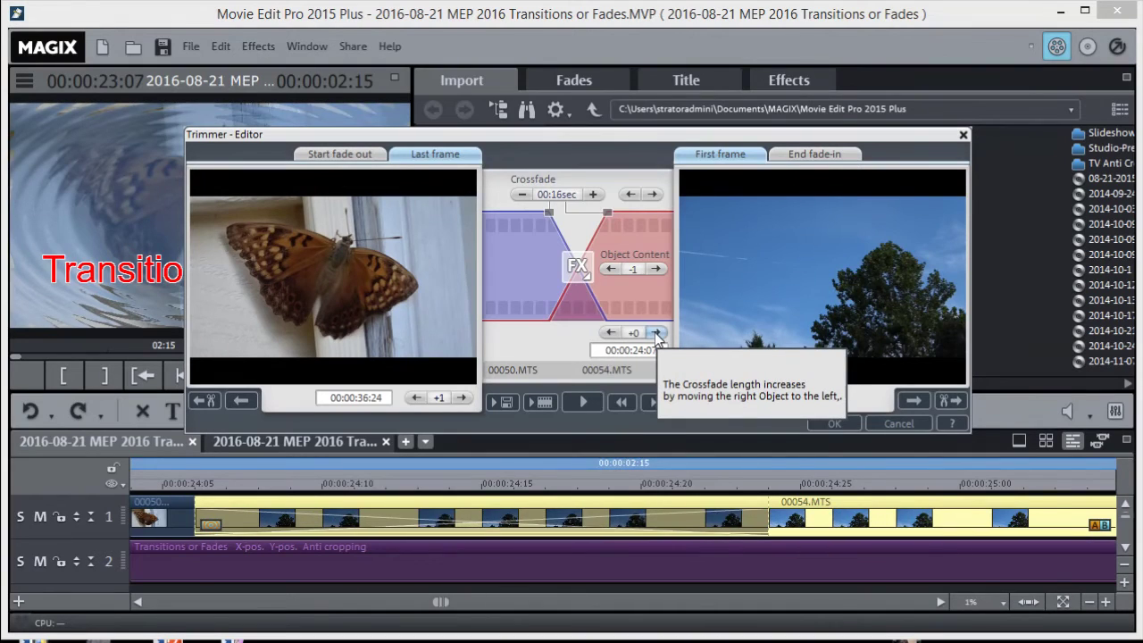
{"action": "left_click", "coordinate": [611, 333]}
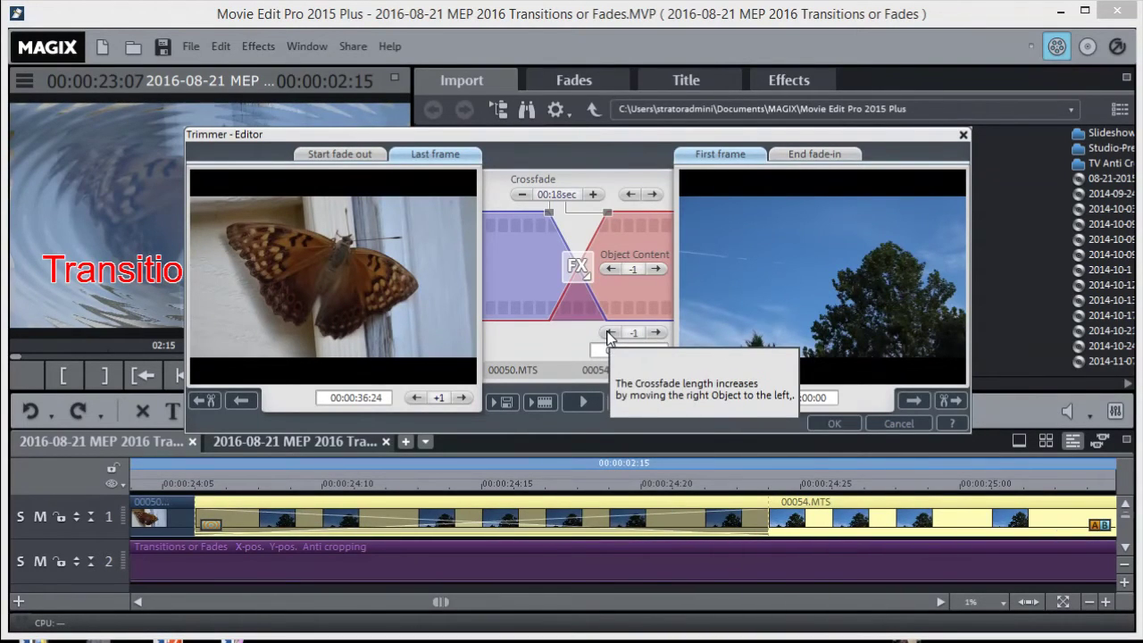
{"action": "left_click", "coordinate": [611, 333]}
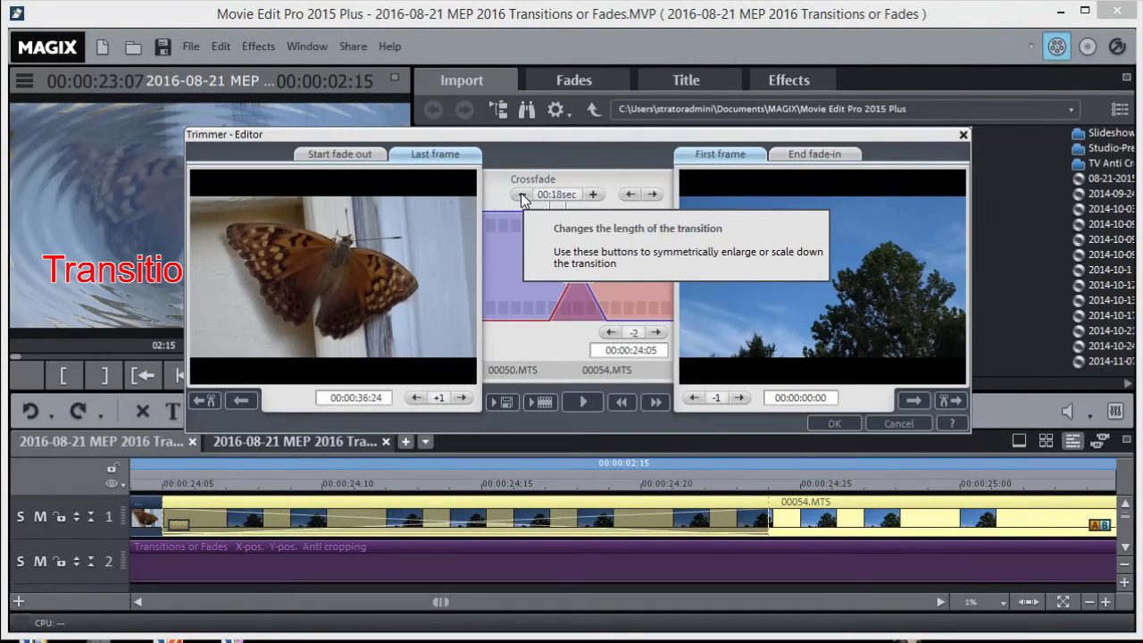
Step: Step the crossfade length through 00:16, 00:14 and 00:16, ending one frame shorter at 00:13
{"action": "left_click", "coordinate": [522, 195]}
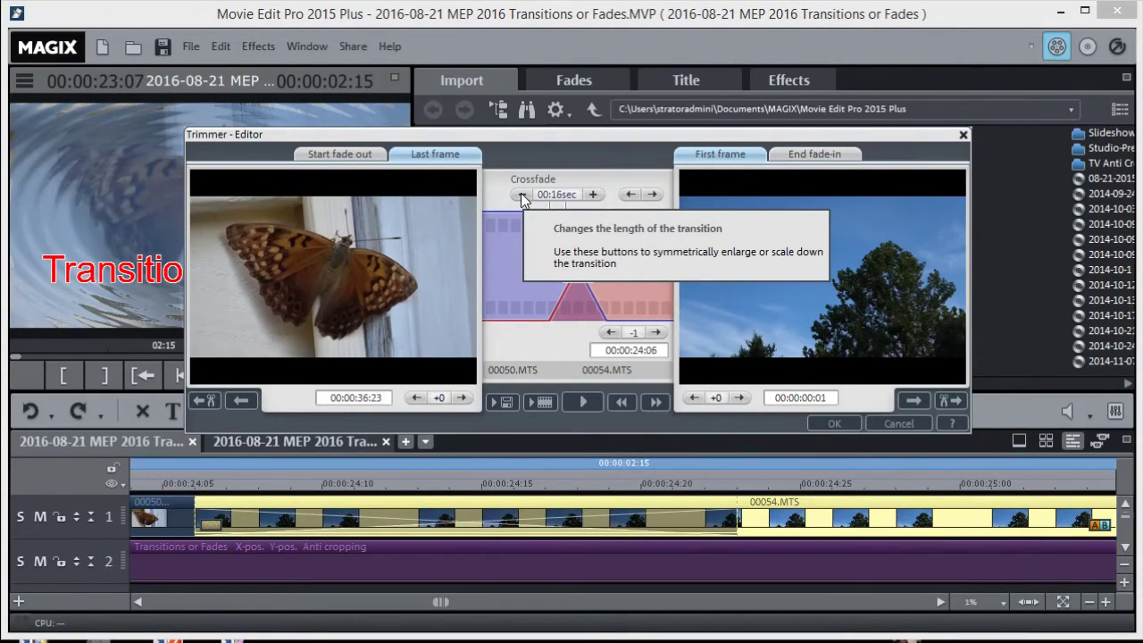
{"action": "left_click", "coordinate": [522, 195]}
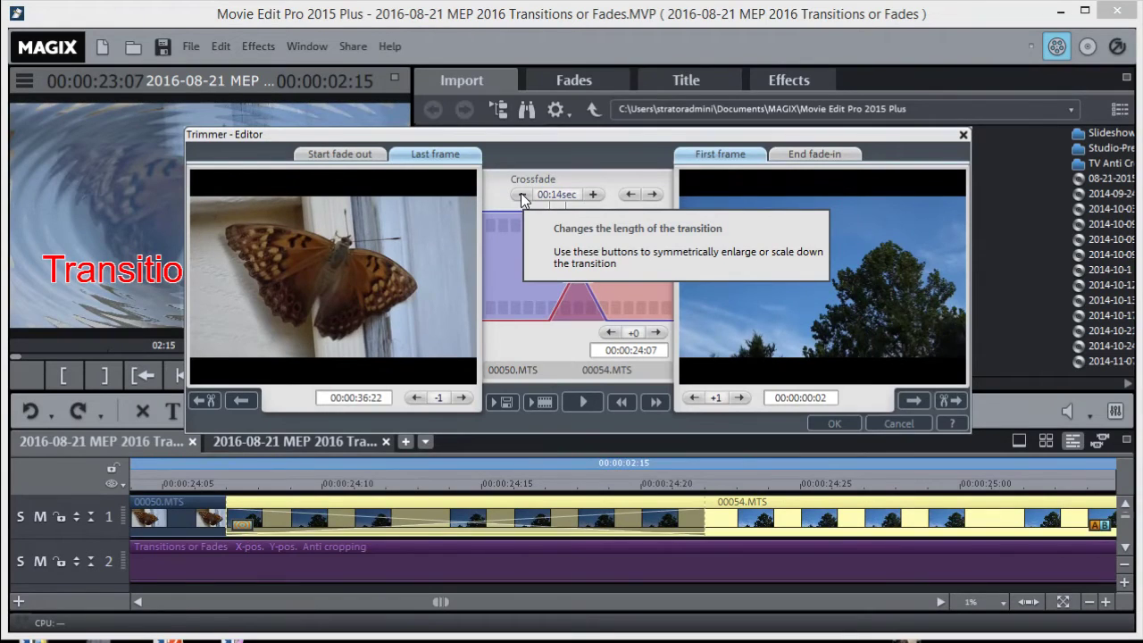
{"action": "left_click", "coordinate": [592, 194]}
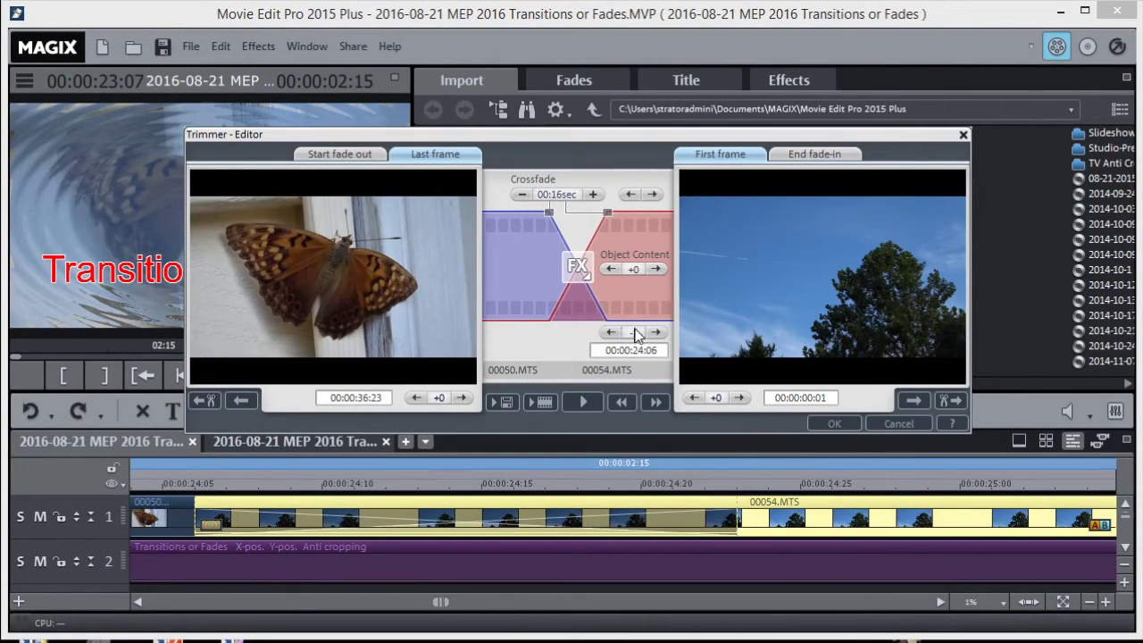
{"action": "left_click", "coordinate": [656, 332]}
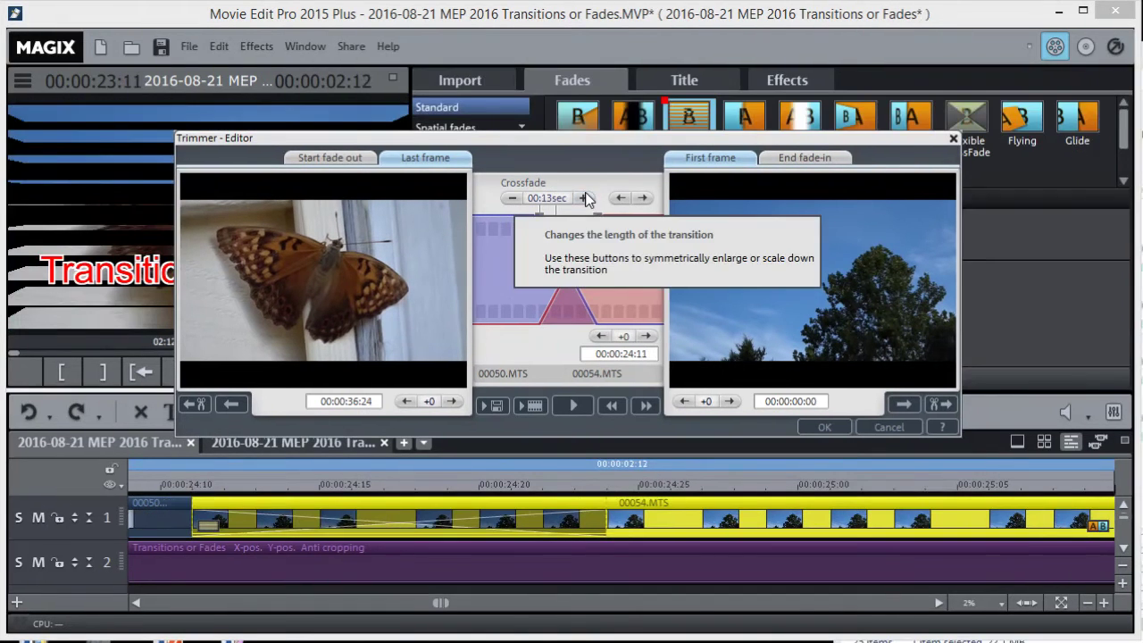
Step: Close the Trimmer-Editor and slide the sky clip left over the butterfly clip
{"action": "left_click", "coordinate": [953, 138]}
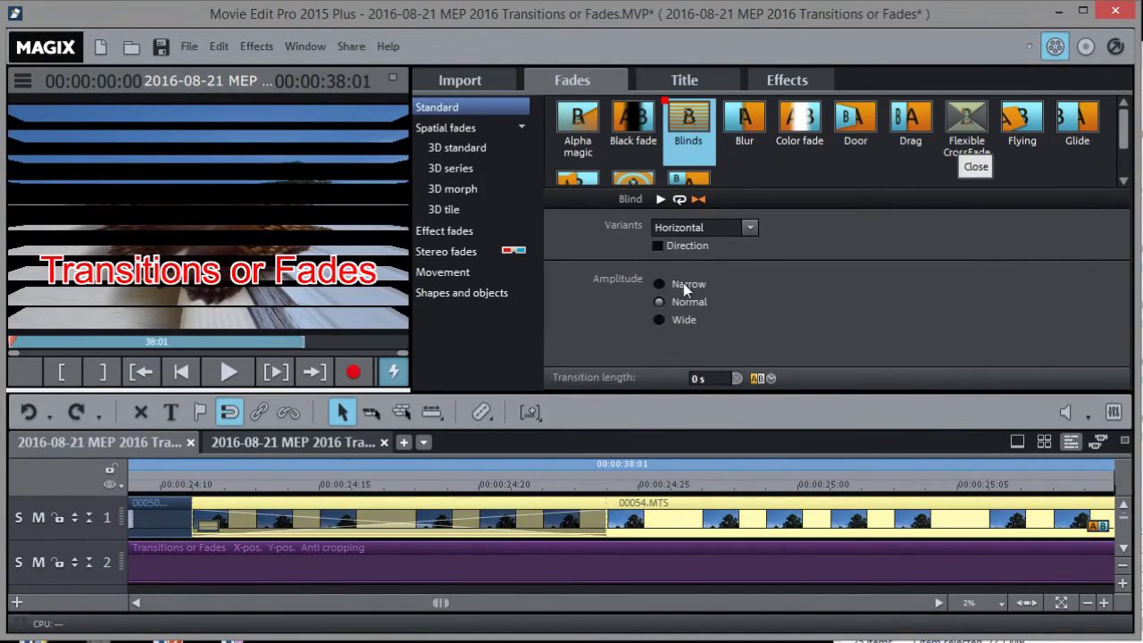
{"action": "left_click_drag", "start_coordinate": [427, 514], "coordinate": [360, 520]}
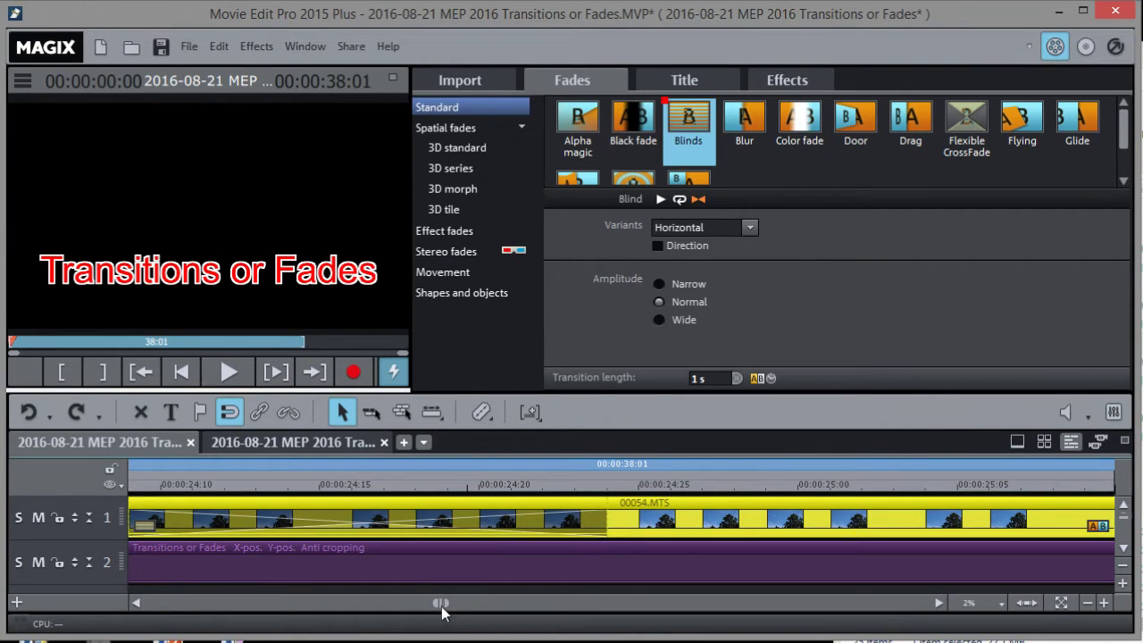
{"action": "left_click_drag", "start_coordinate": [442, 604], "coordinate": [434, 604]}
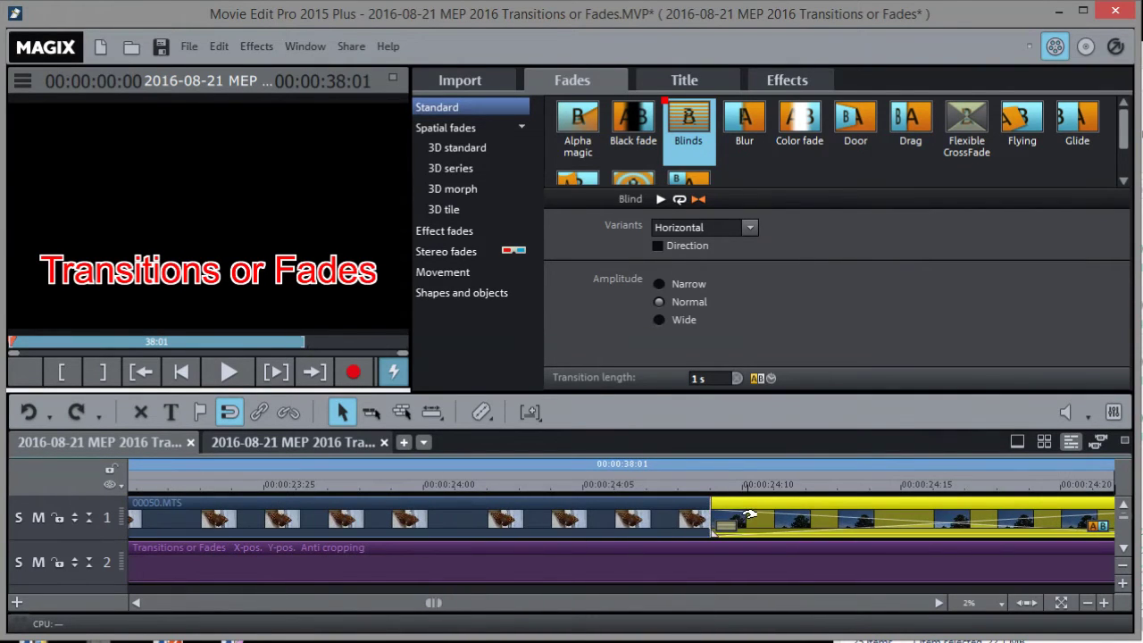
Step: Extend the overlap to about one second and reopen the crossfade trim view
{"action": "left_click_drag", "start_coordinate": [748, 515], "coordinate": [634, 517]}
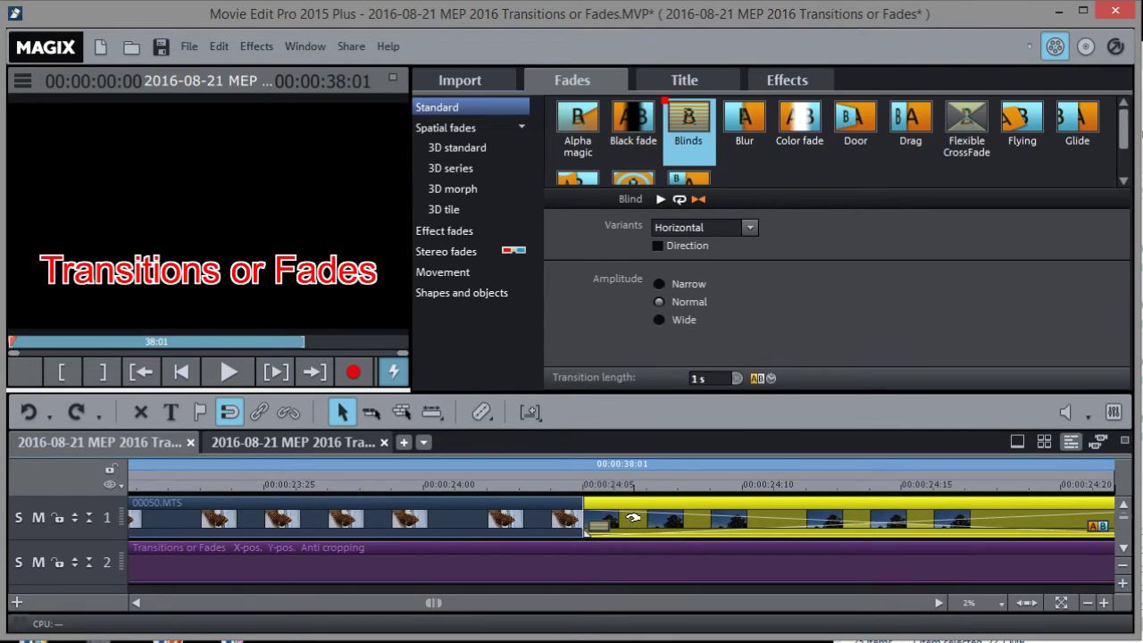
{"action": "left_click", "coordinate": [697, 487]}
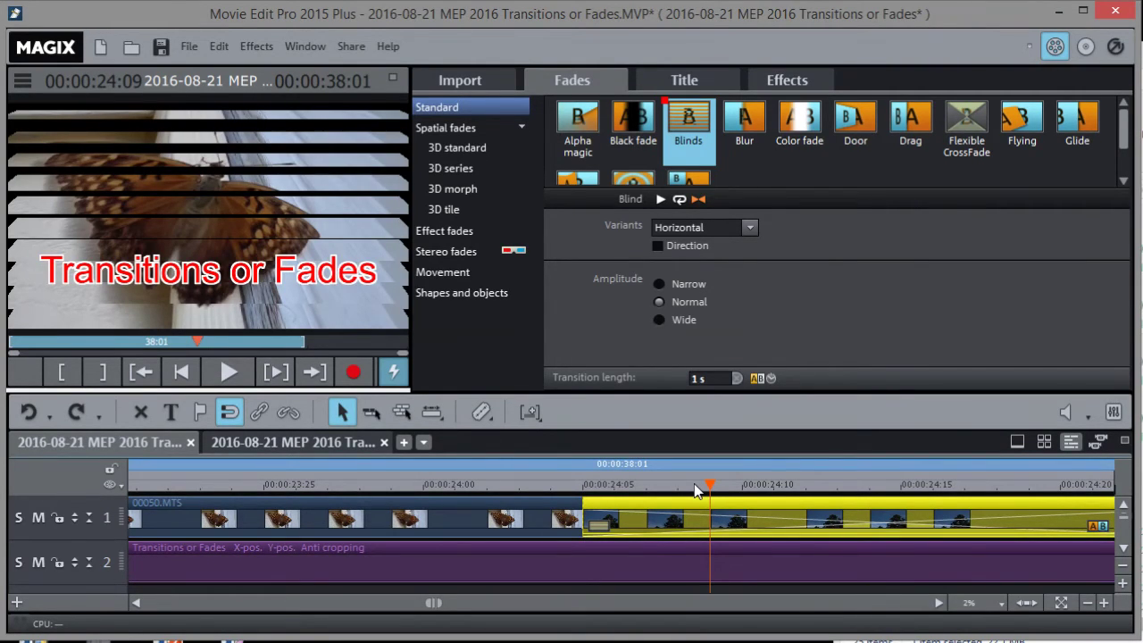
{"action": "double_click", "coordinate": [697, 490]}
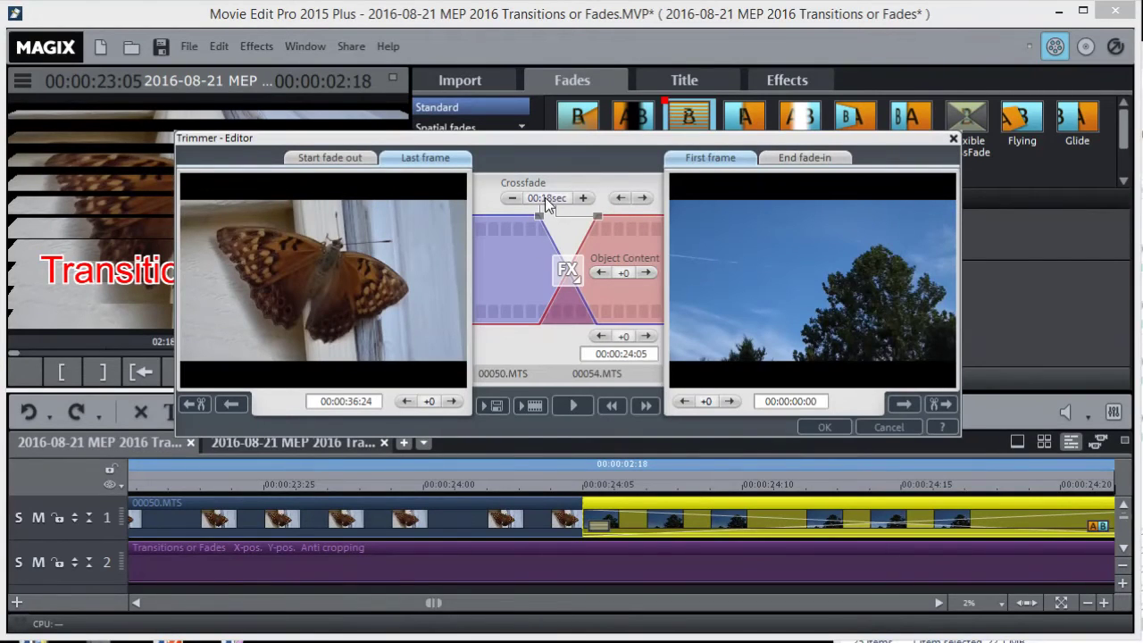
Step: Bring the Blinds crossfade to 00:14 with the Crossfade -/+ buttons and play a preview
{"action": "left_click", "coordinate": [512, 198]}
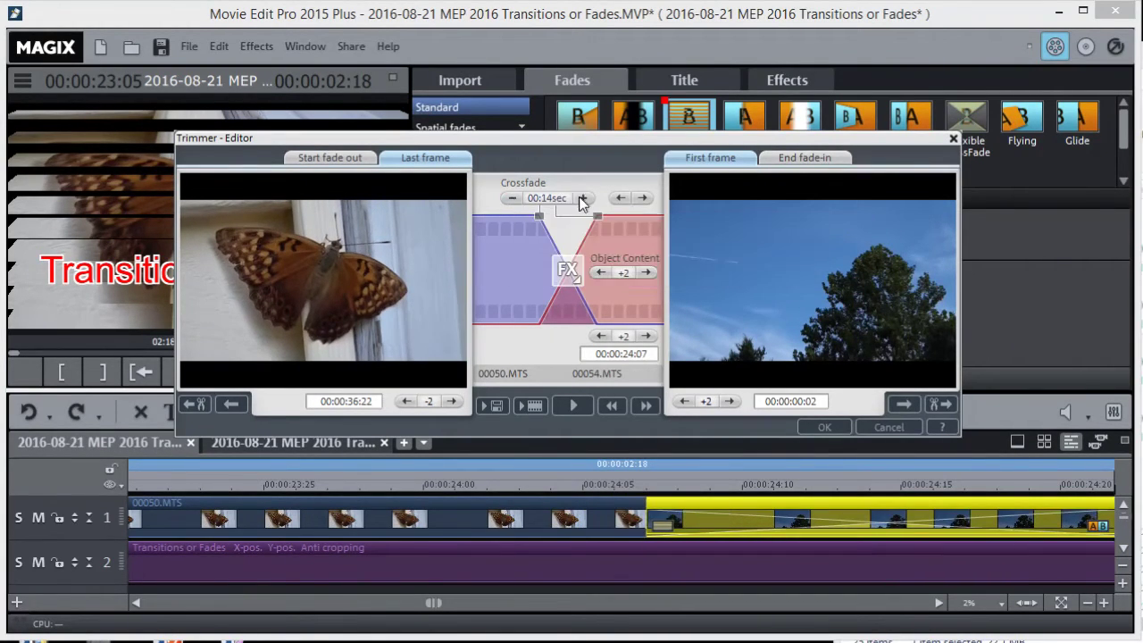
{"action": "left_click", "coordinate": [582, 197]}
{"action": "left_click", "coordinate": [514, 198]}
{"action": "left_click", "coordinate": [571, 405]}
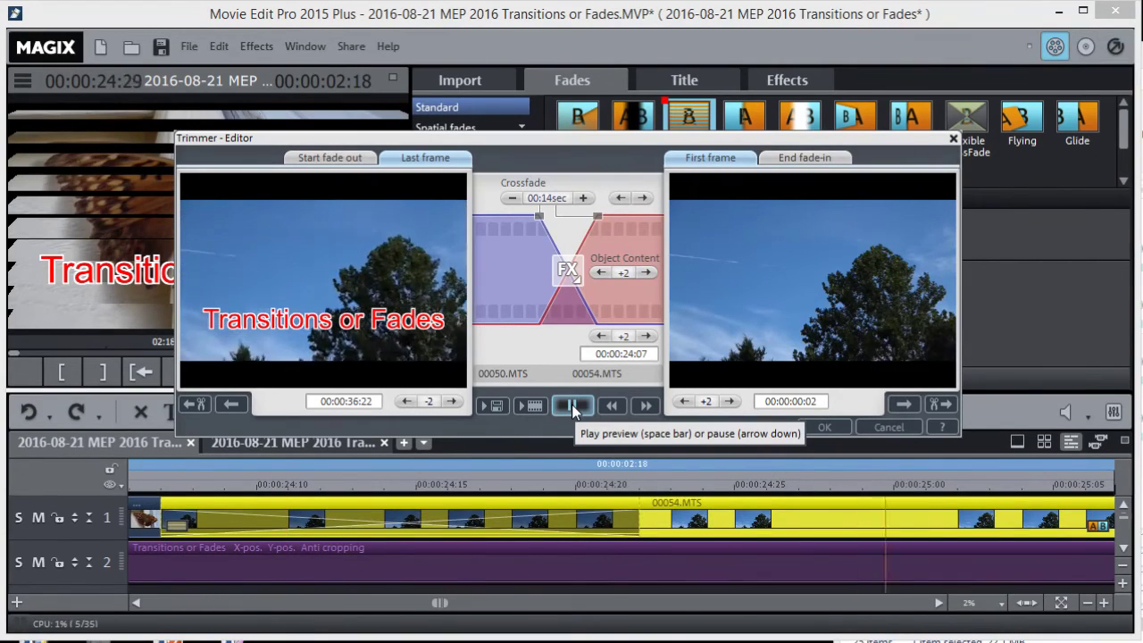
{"action": "left_click", "coordinate": [572, 404]}
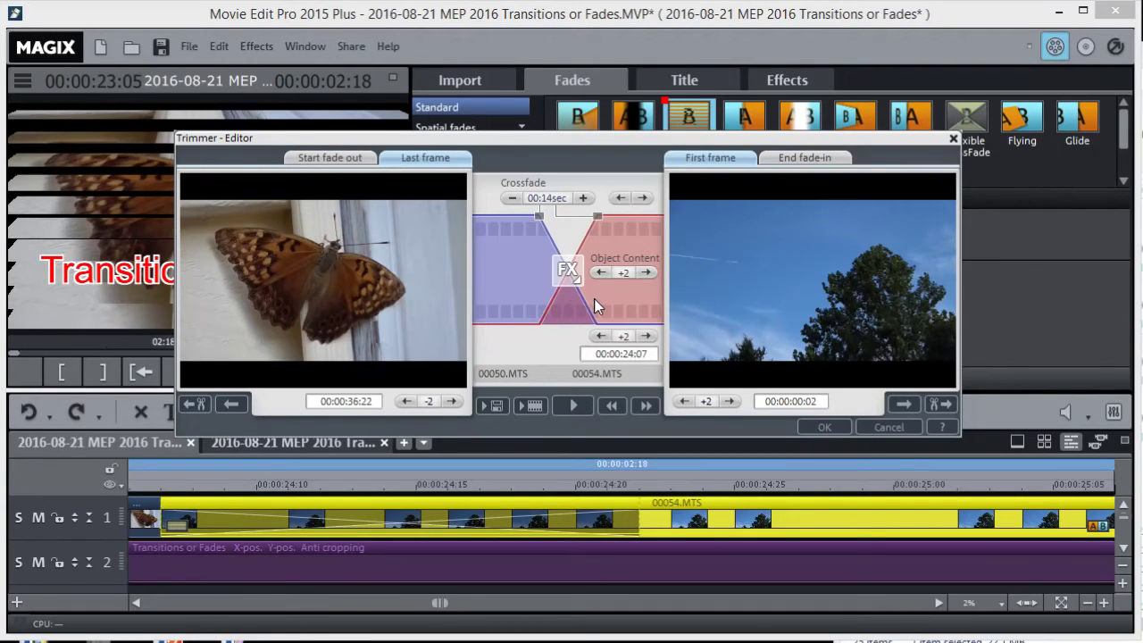
Step: Browse the FX fade type list twice, moving the Trimmer-Editor lower, then close the editor
{"action": "left_click", "coordinate": [563, 264]}
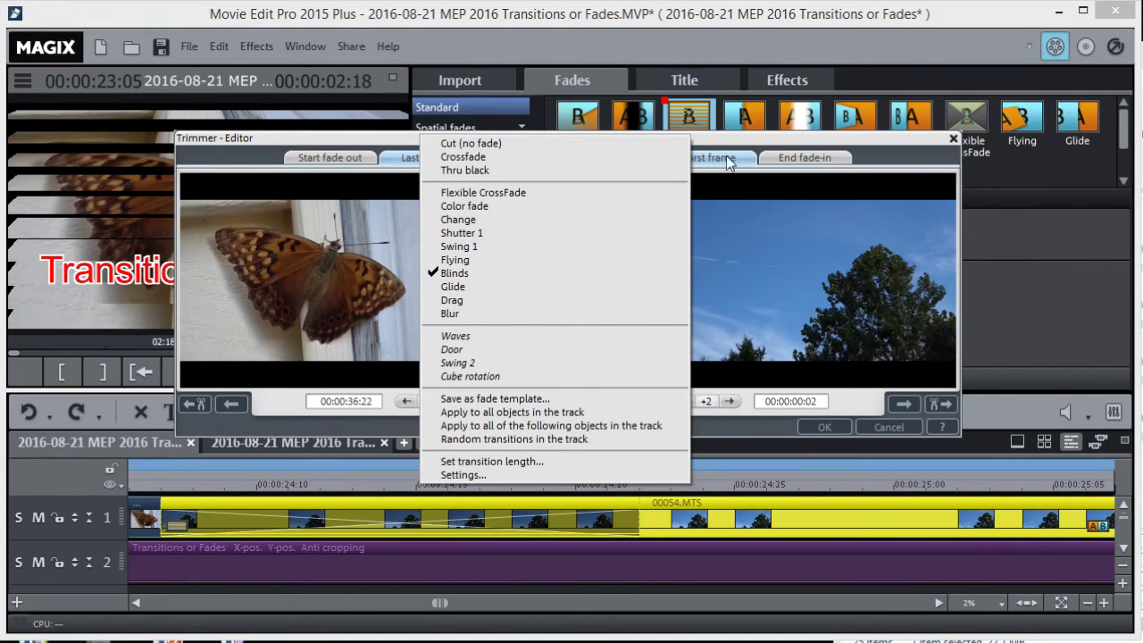
{"action": "left_click", "coordinate": [766, 232]}
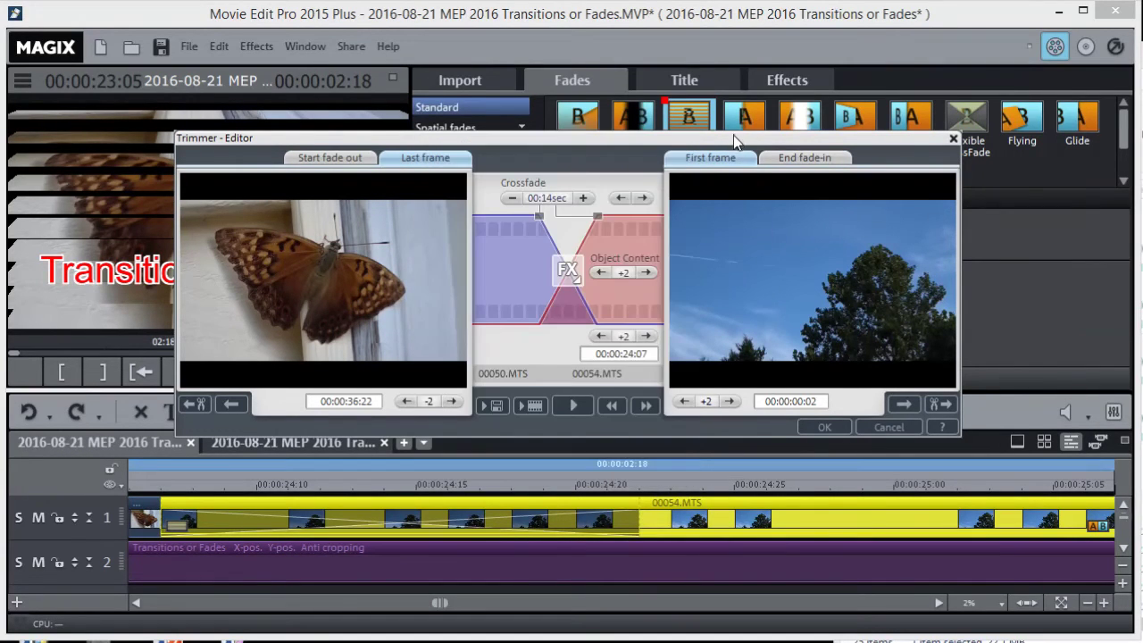
{"action": "left_click_drag", "start_coordinate": [733, 135], "coordinate": [755, 258]}
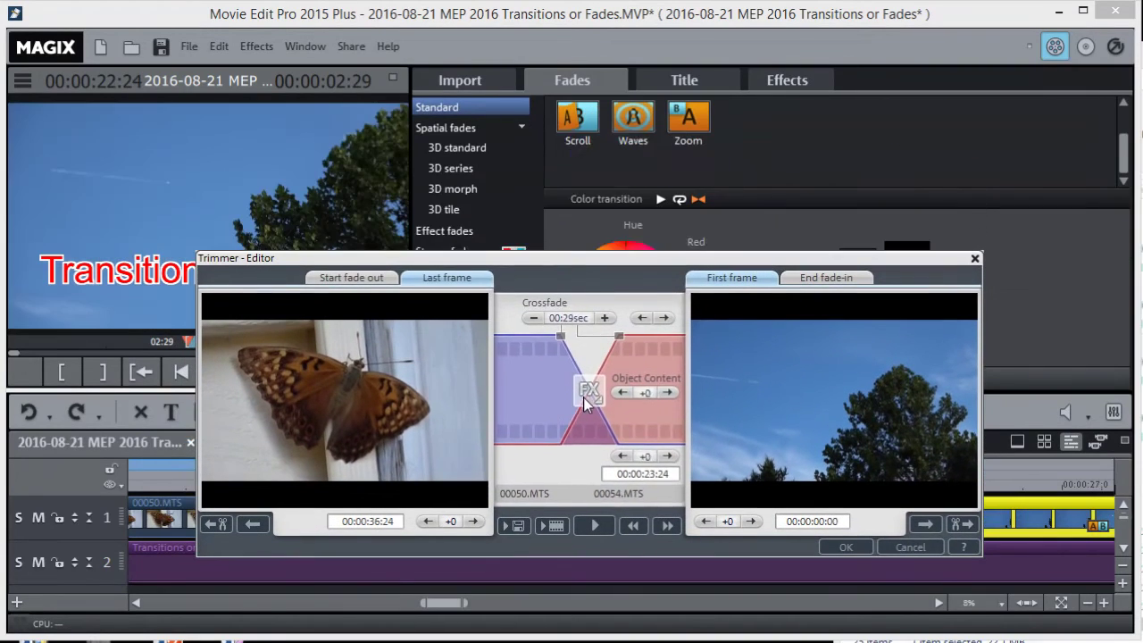
{"action": "left_click", "coordinate": [585, 395]}
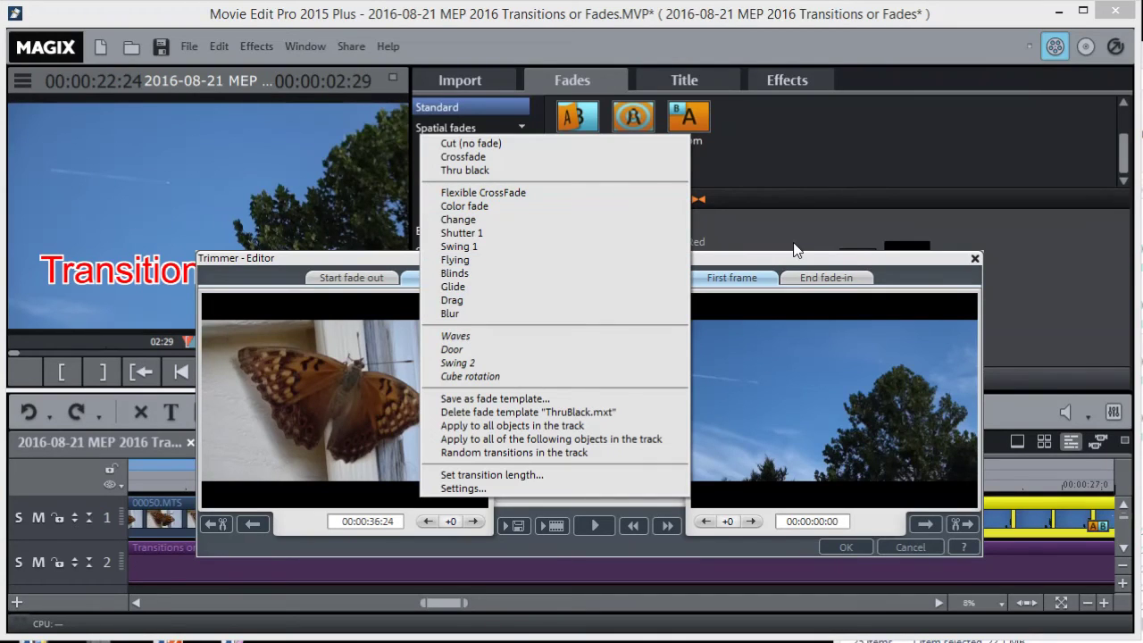
{"action": "left_click", "coordinate": [855, 261]}
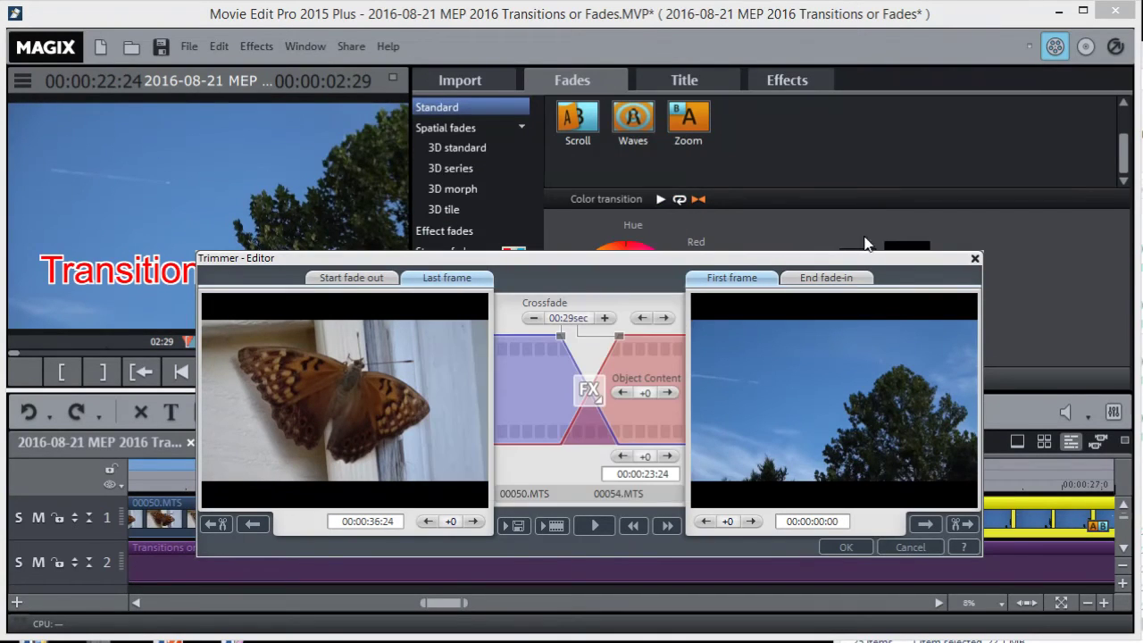
{"action": "left_click", "coordinate": [975, 258]}
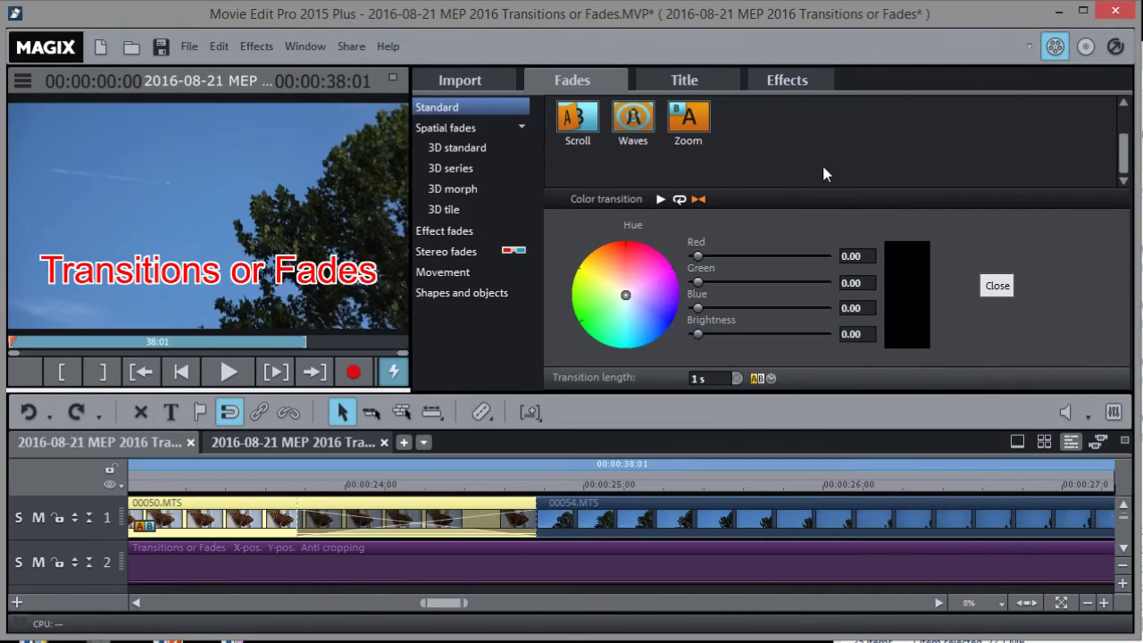
Step: Apply the Scroll transition to the overlap between the butterfly and sky clips
{"action": "left_click", "coordinate": [581, 112]}
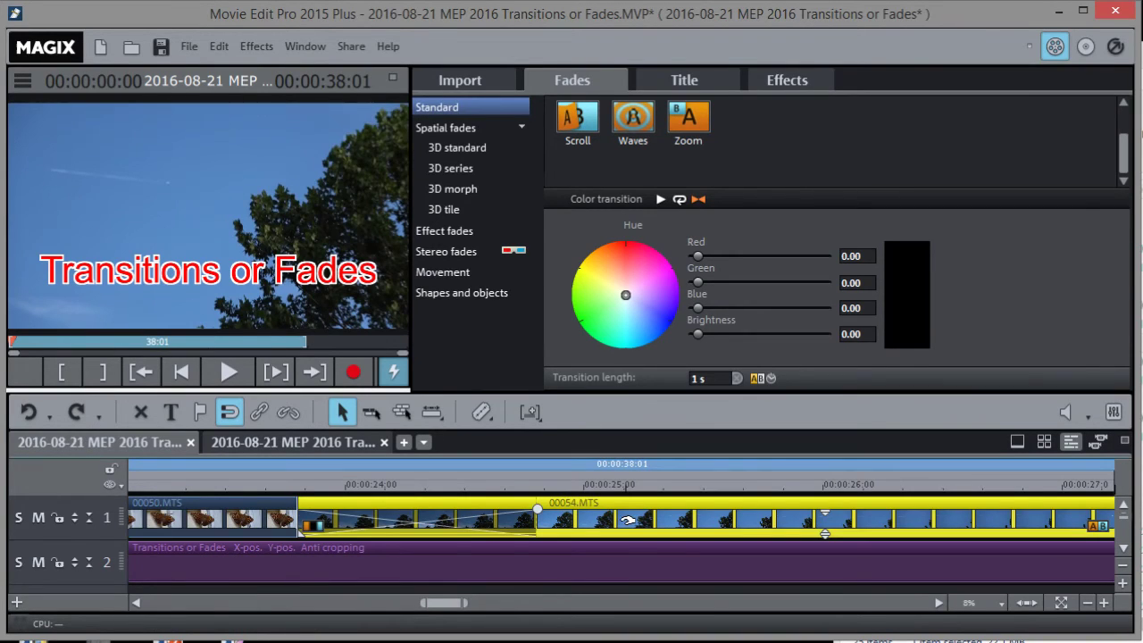
{"action": "left_click", "coordinate": [580, 114]}
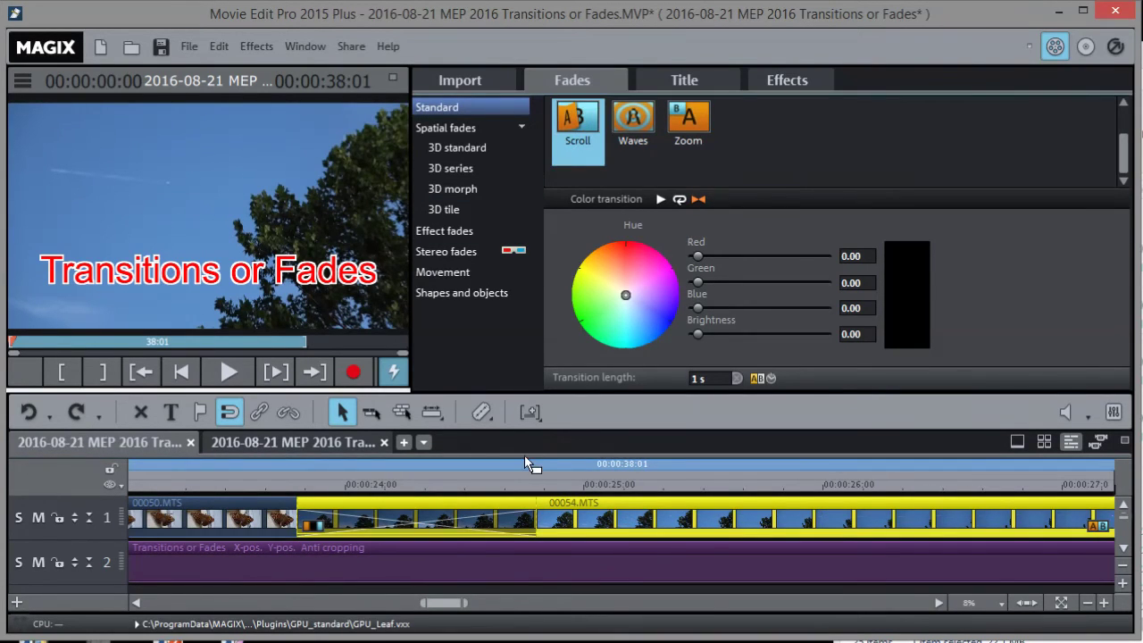
{"action": "left_click_drag", "start_coordinate": [455, 525], "coordinate": [337, 513]}
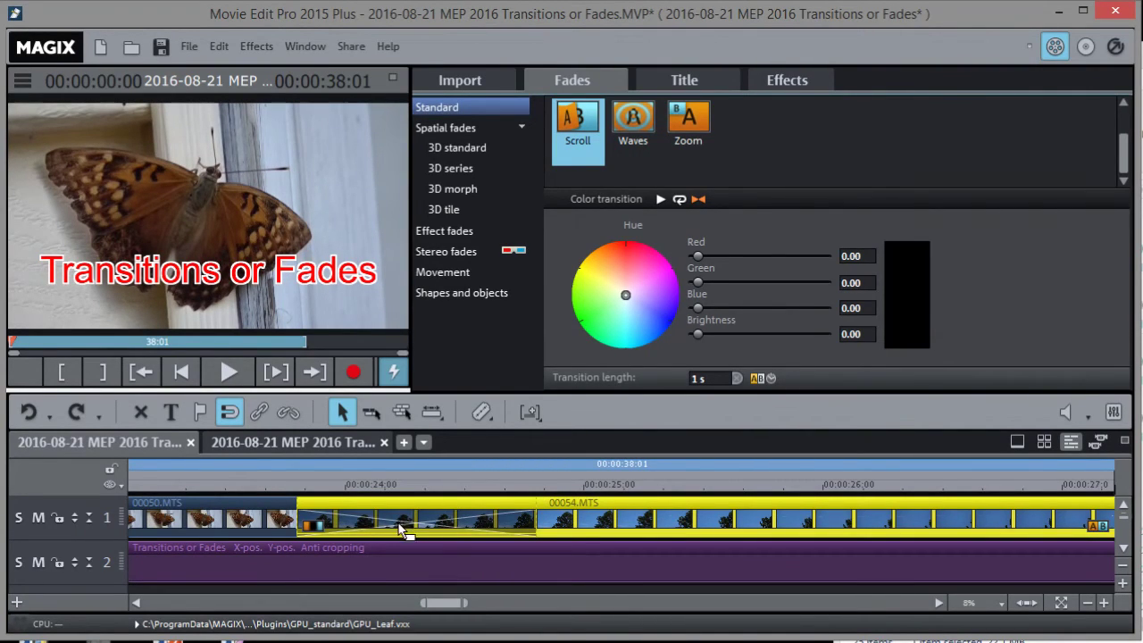
Step: Scrub through and play back the Scroll transition to check it
{"action": "left_click", "coordinate": [402, 530]}
{"action": "mouse_move", "coordinate": [272, 483]}
{"action": "left_mouse_down"}
{"action": "mouse_move", "coordinate": [706, 487]}
{"action": "mouse_move", "coordinate": [250, 482]}
{"action": "left_mouse_up"}
{"action": "key", "text": "space"}
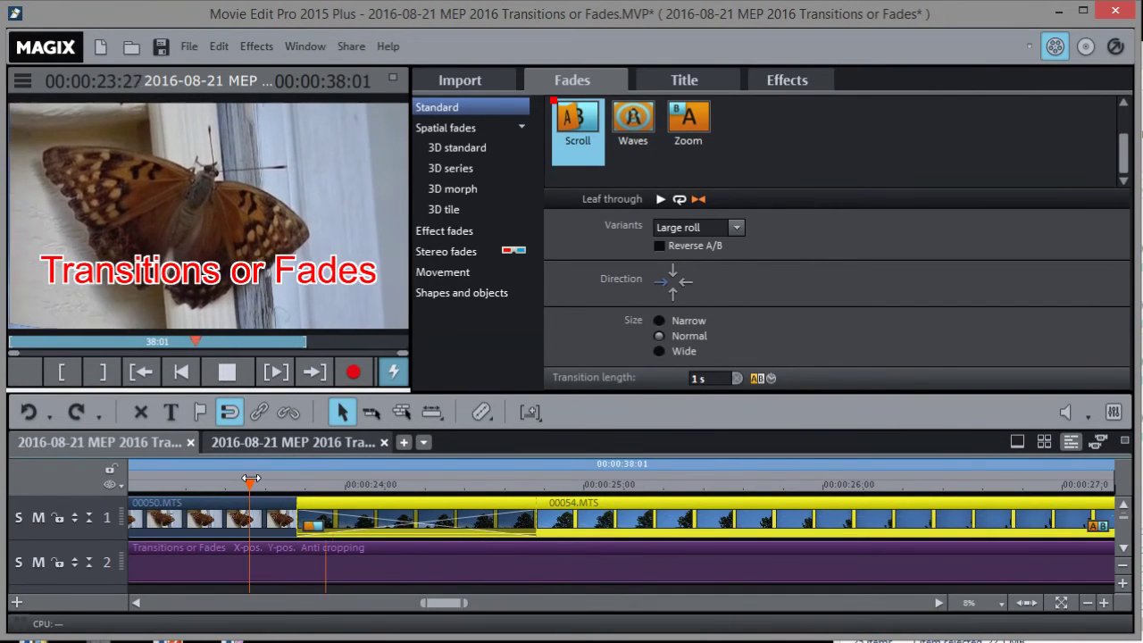
{"action": "key", "text": "space"}
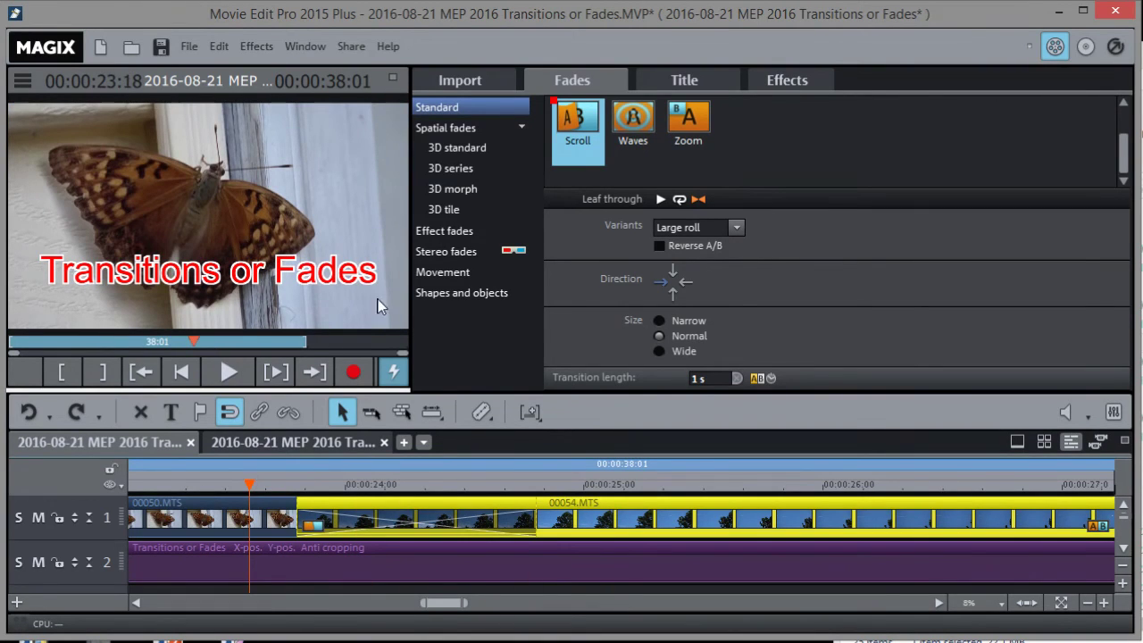
Step: Reopen the trimming window on the transition and show the list of fade types
{"action": "left_click", "coordinate": [490, 483]}
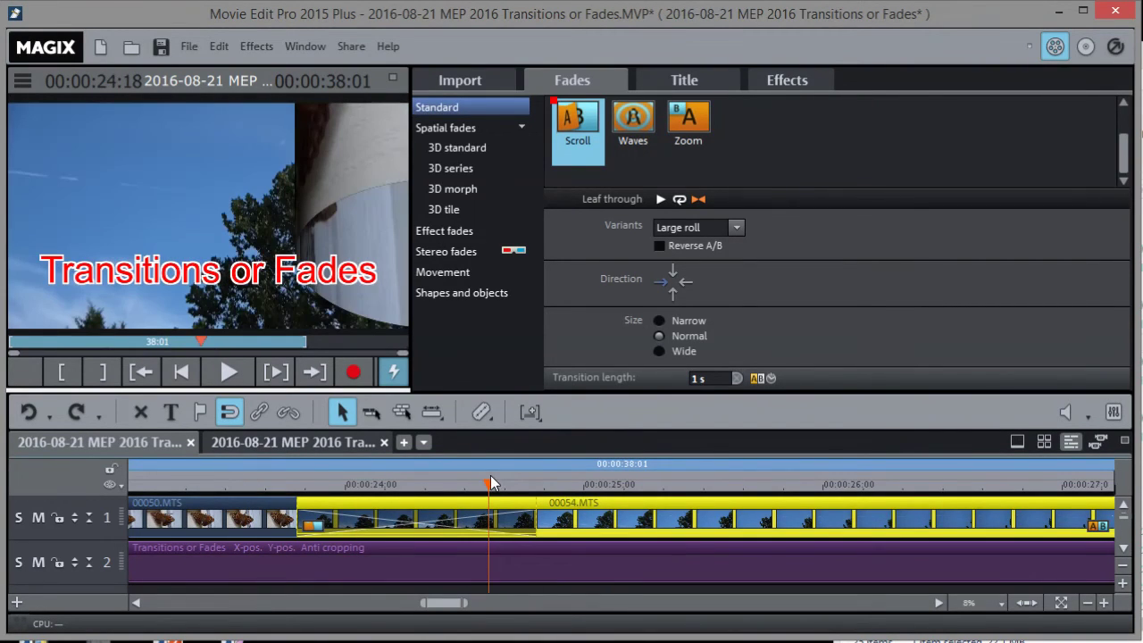
{"action": "double_click", "coordinate": [491, 476]}
{"action": "left_click", "coordinate": [607, 331]}
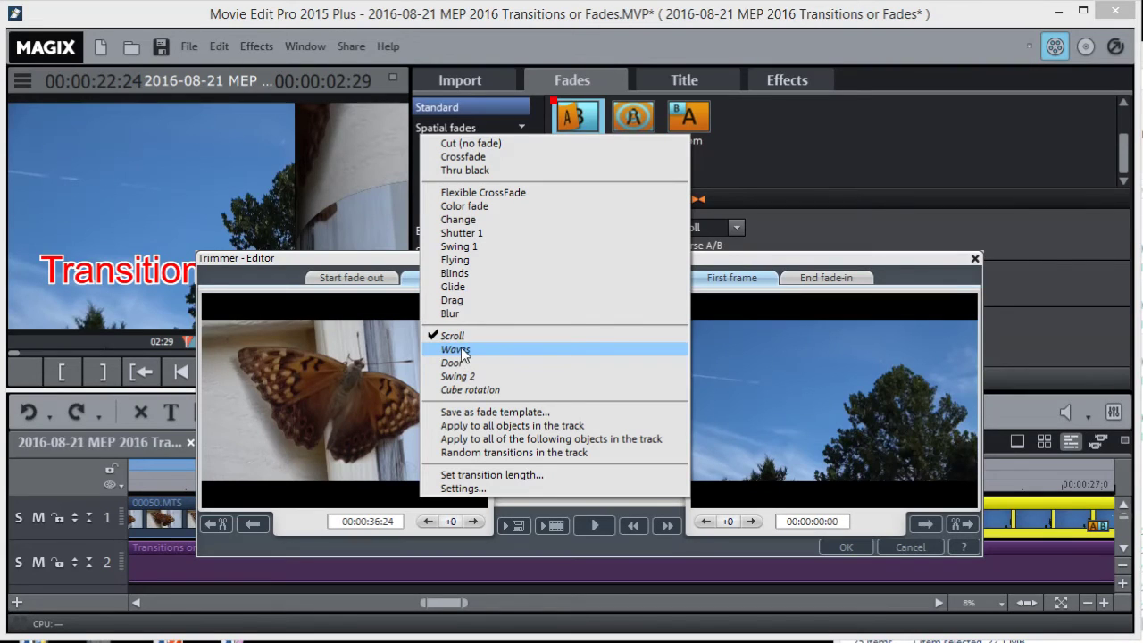
Step: Switch the fade to Waves, confirm, then play and scrub through it into the sky clip
{"action": "left_click", "coordinate": [466, 349]}
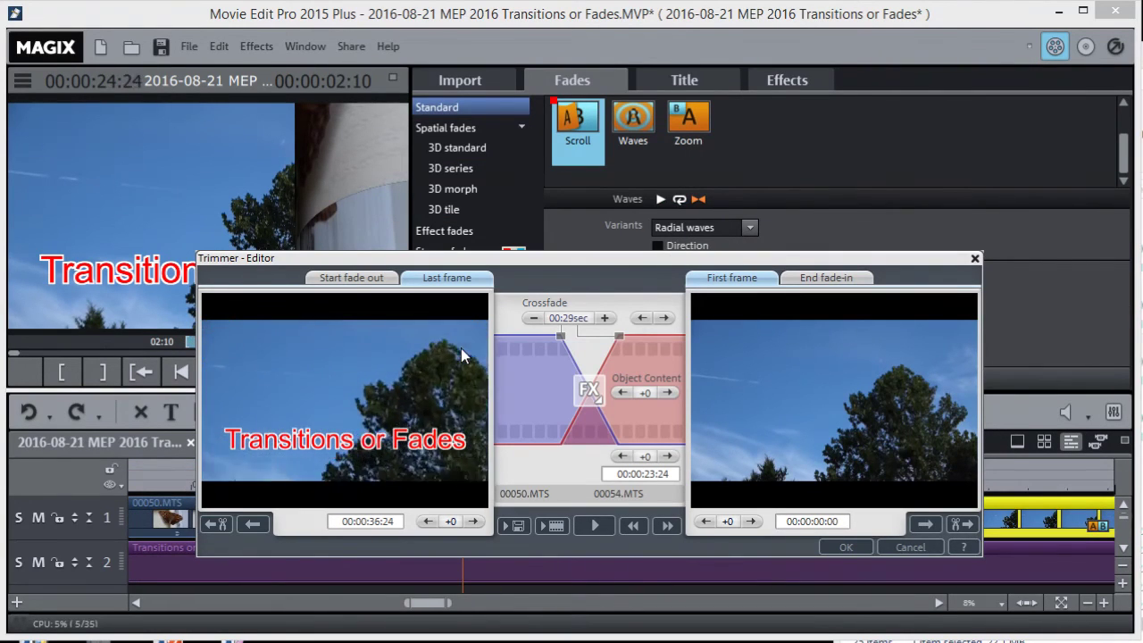
{"action": "left_click", "coordinate": [841, 548]}
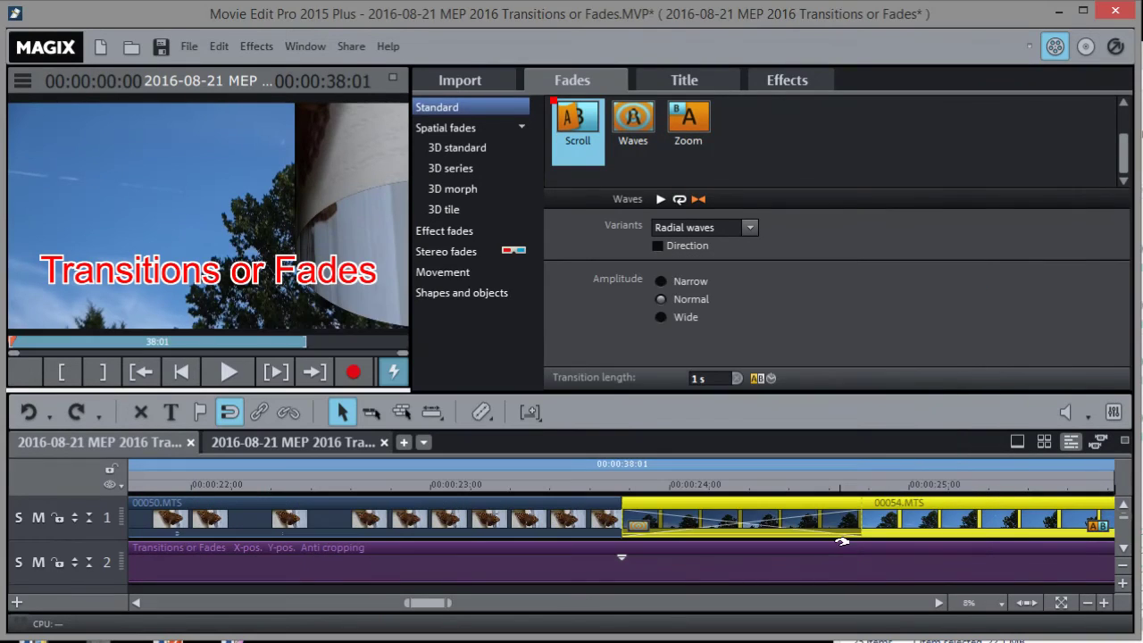
{"action": "left_click", "coordinate": [468, 482]}
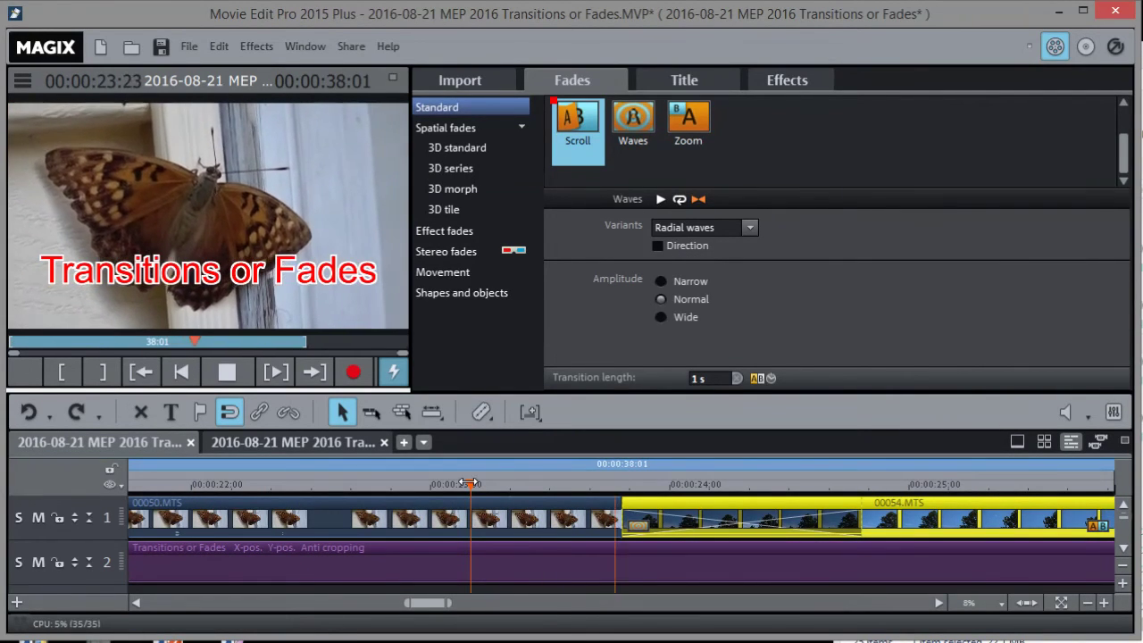
{"action": "key", "text": "space"}
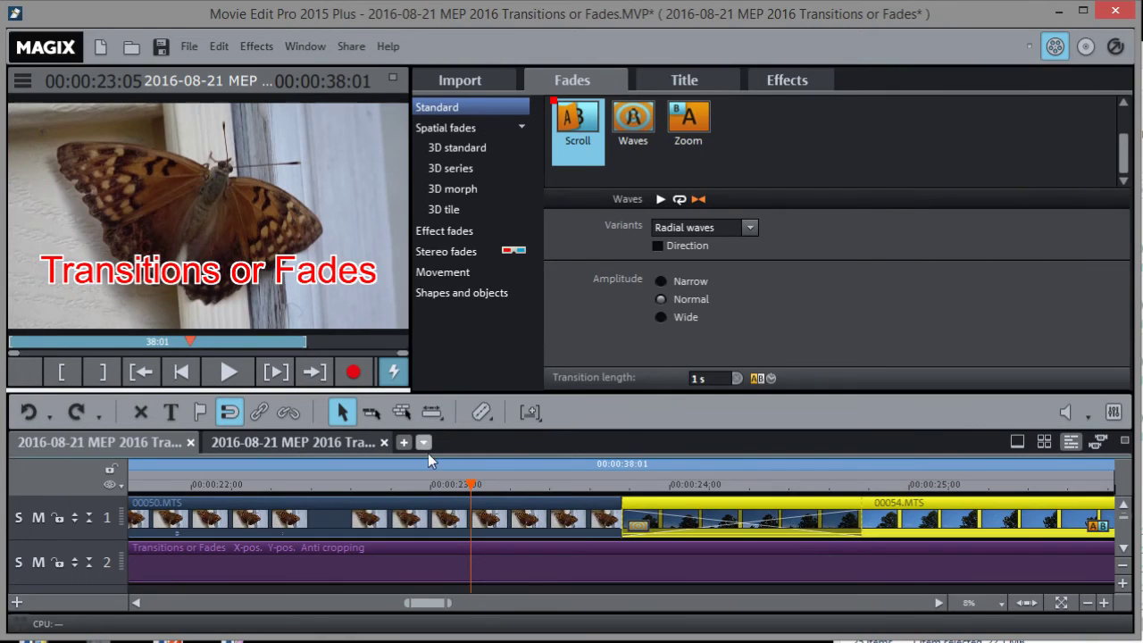
{"action": "mouse_move", "coordinate": [471, 483]}
{"action": "left_mouse_down"}
{"action": "mouse_move", "coordinate": [943, 484]}
{"action": "mouse_move", "coordinate": [841, 494]}
{"action": "mouse_move", "coordinate": [830, 475]}
{"action": "mouse_move", "coordinate": [527, 482]}
{"action": "left_mouse_up"}
Step: Open the Trimmer-Editor on the 00:13 Waves crossfade on track 1
{"action": "double_click", "coordinate": [638, 524]}
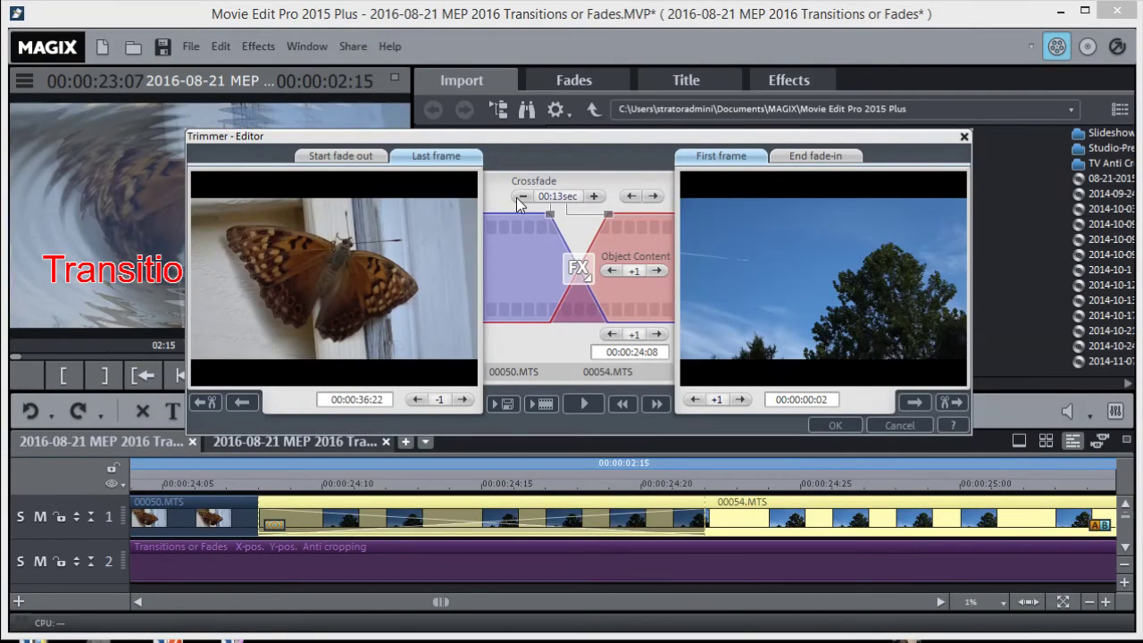